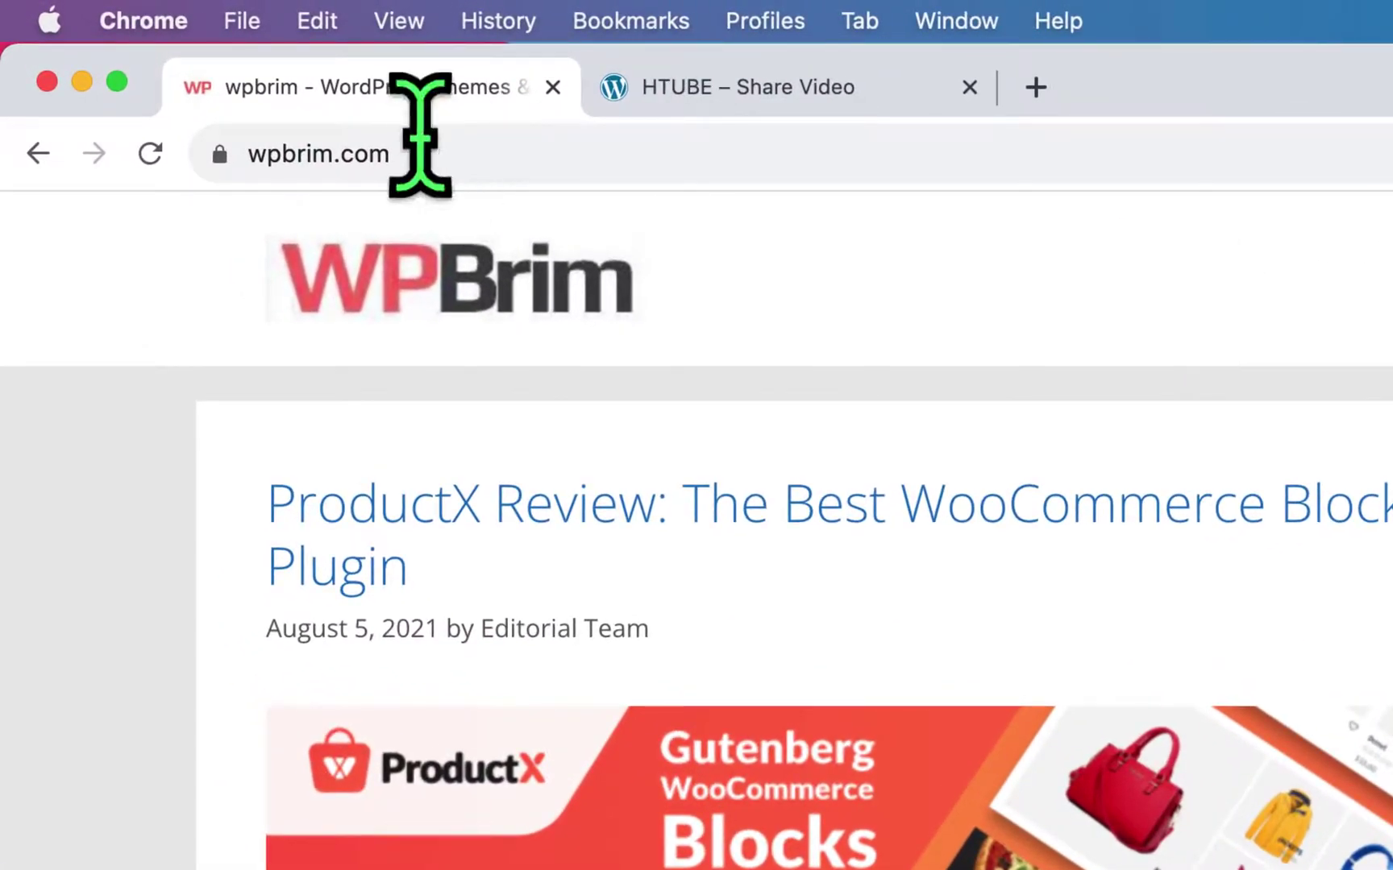
Switch to the HTUBE video site tab at one.wpbrim.com and highlight its wpbrim.com address.
click(399, 165)
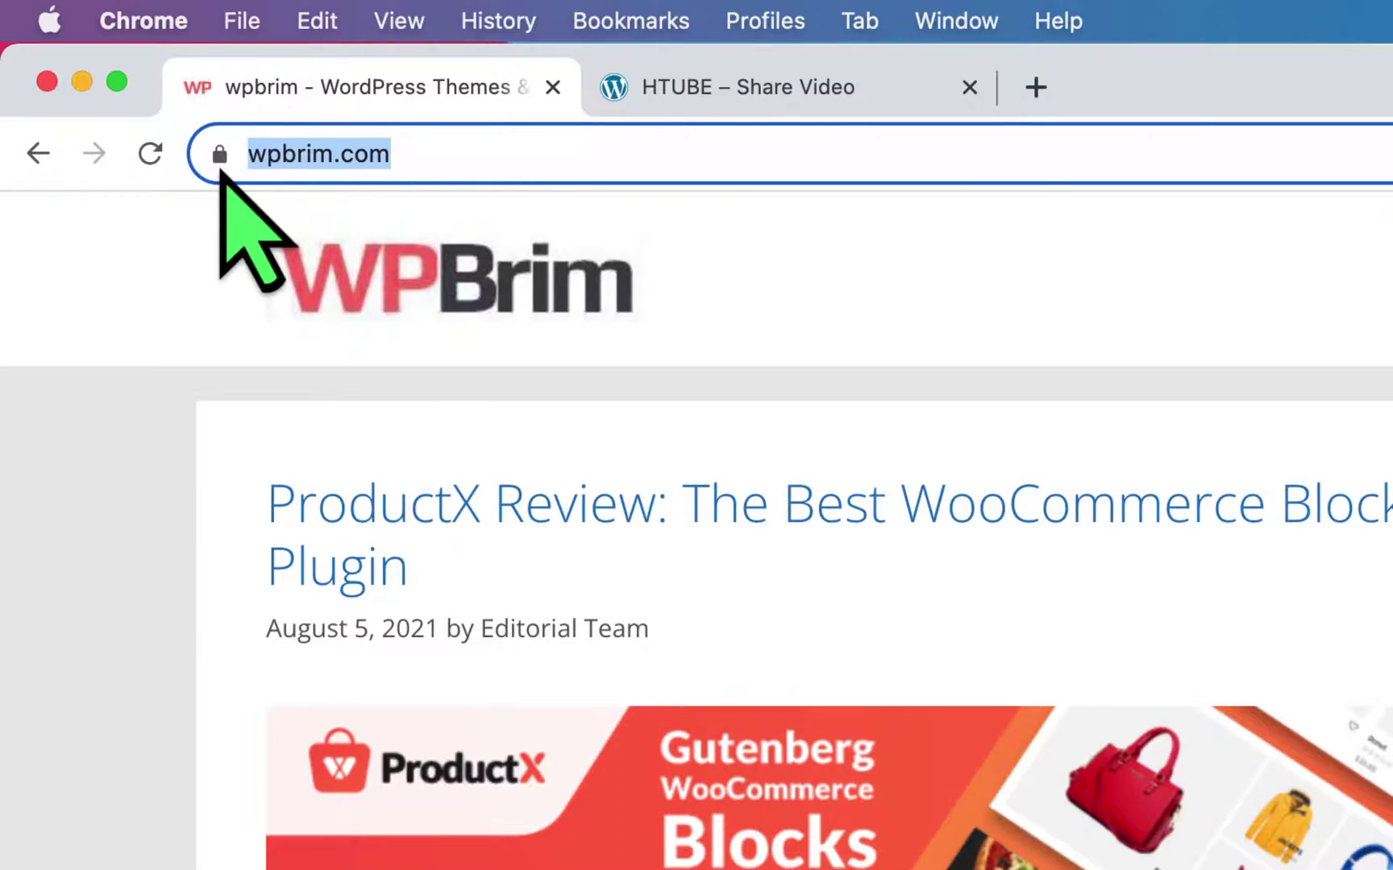
click(213, 242)
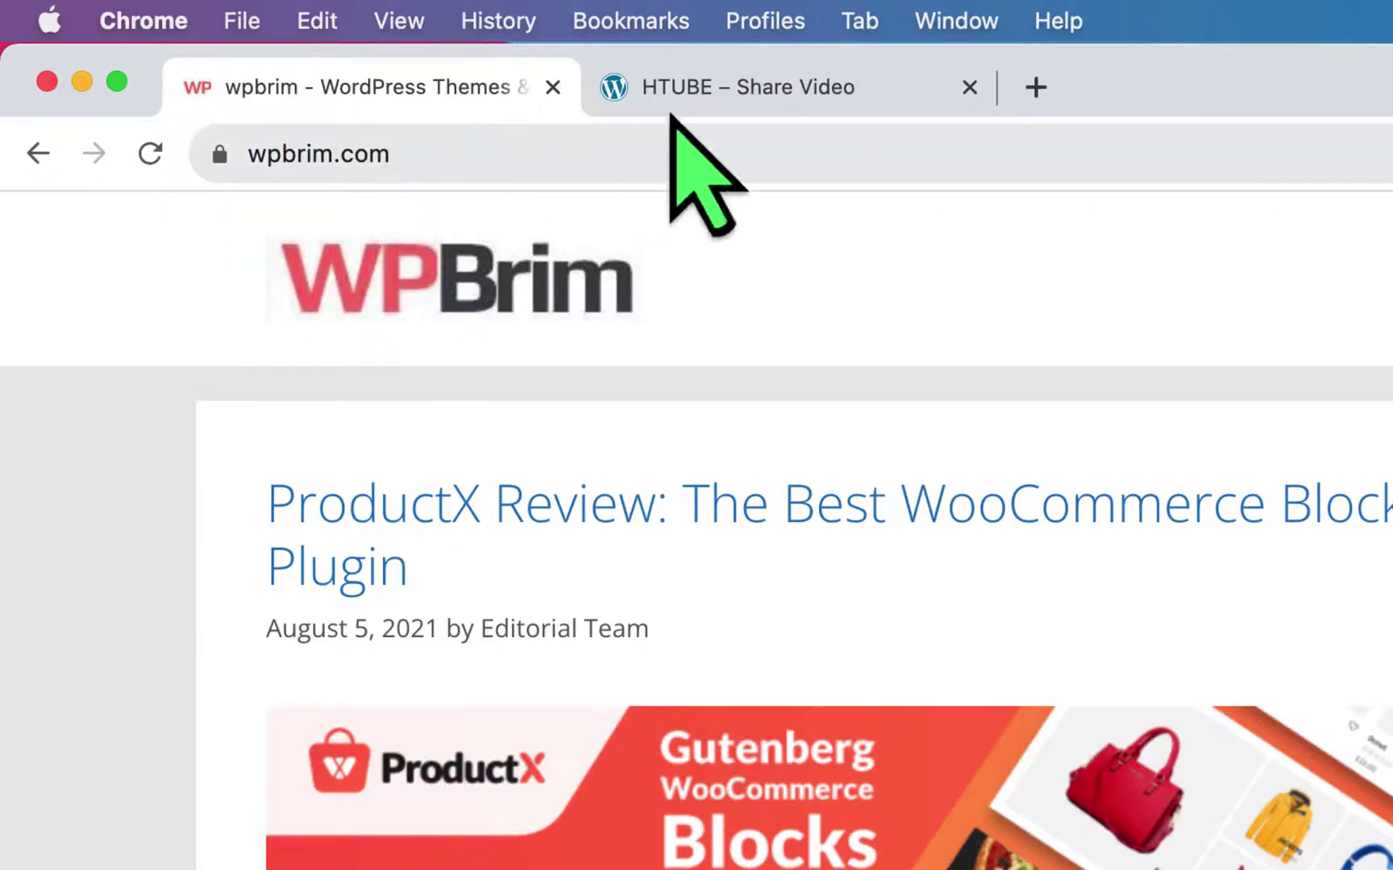
click(742, 91)
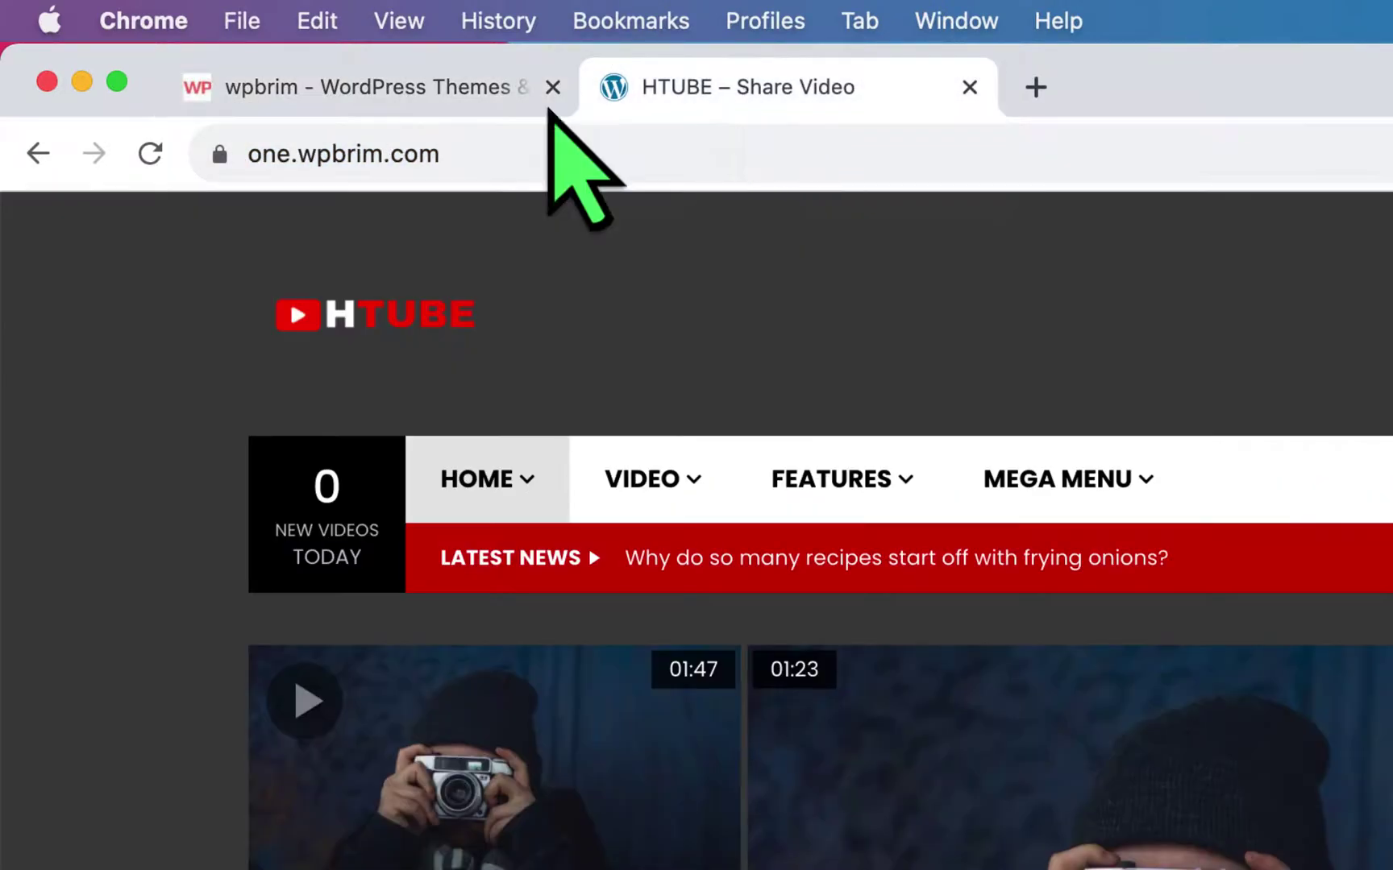
drag(299, 154, 535, 155)
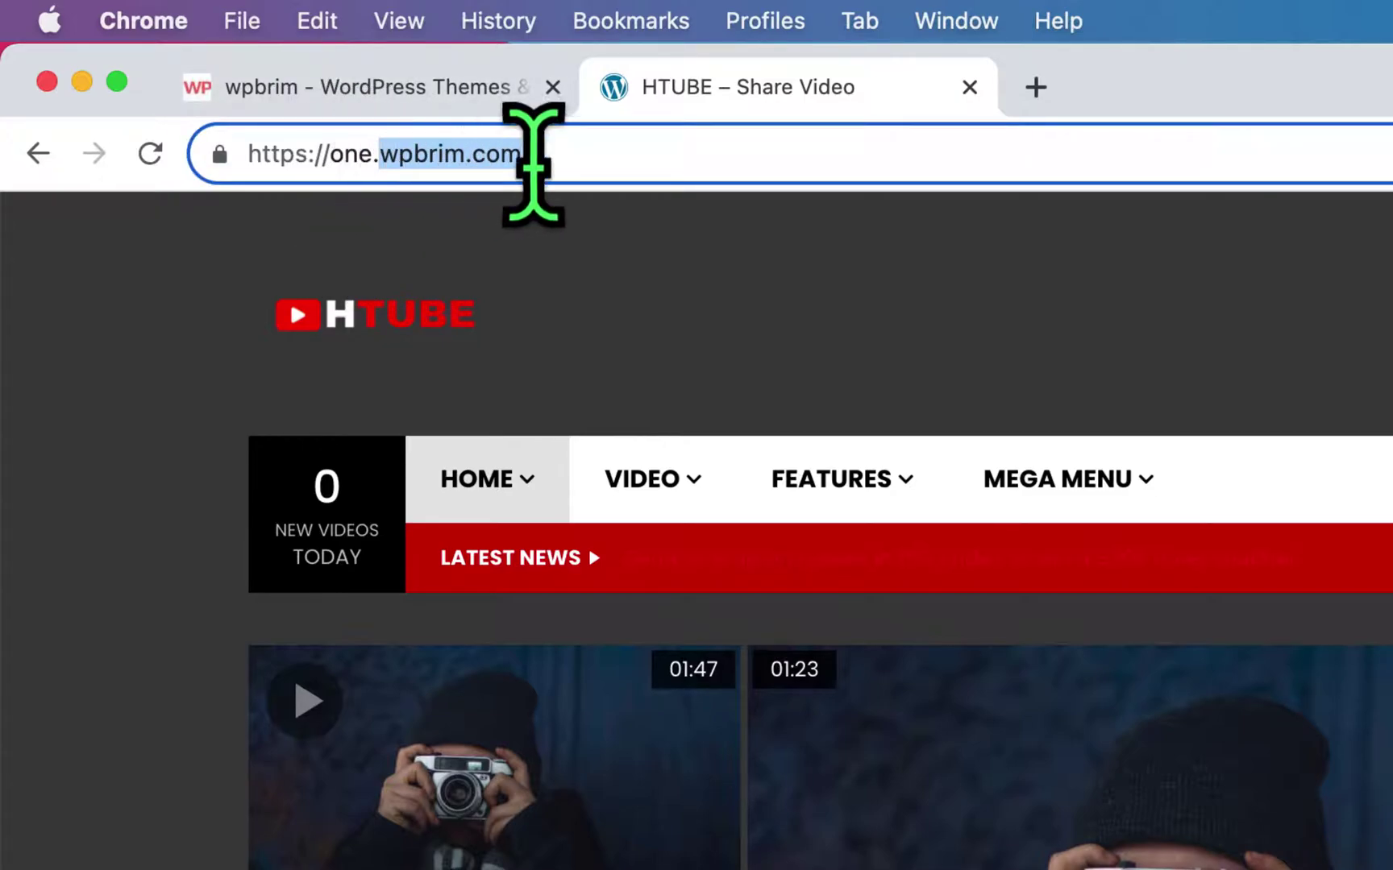
click(555, 161)
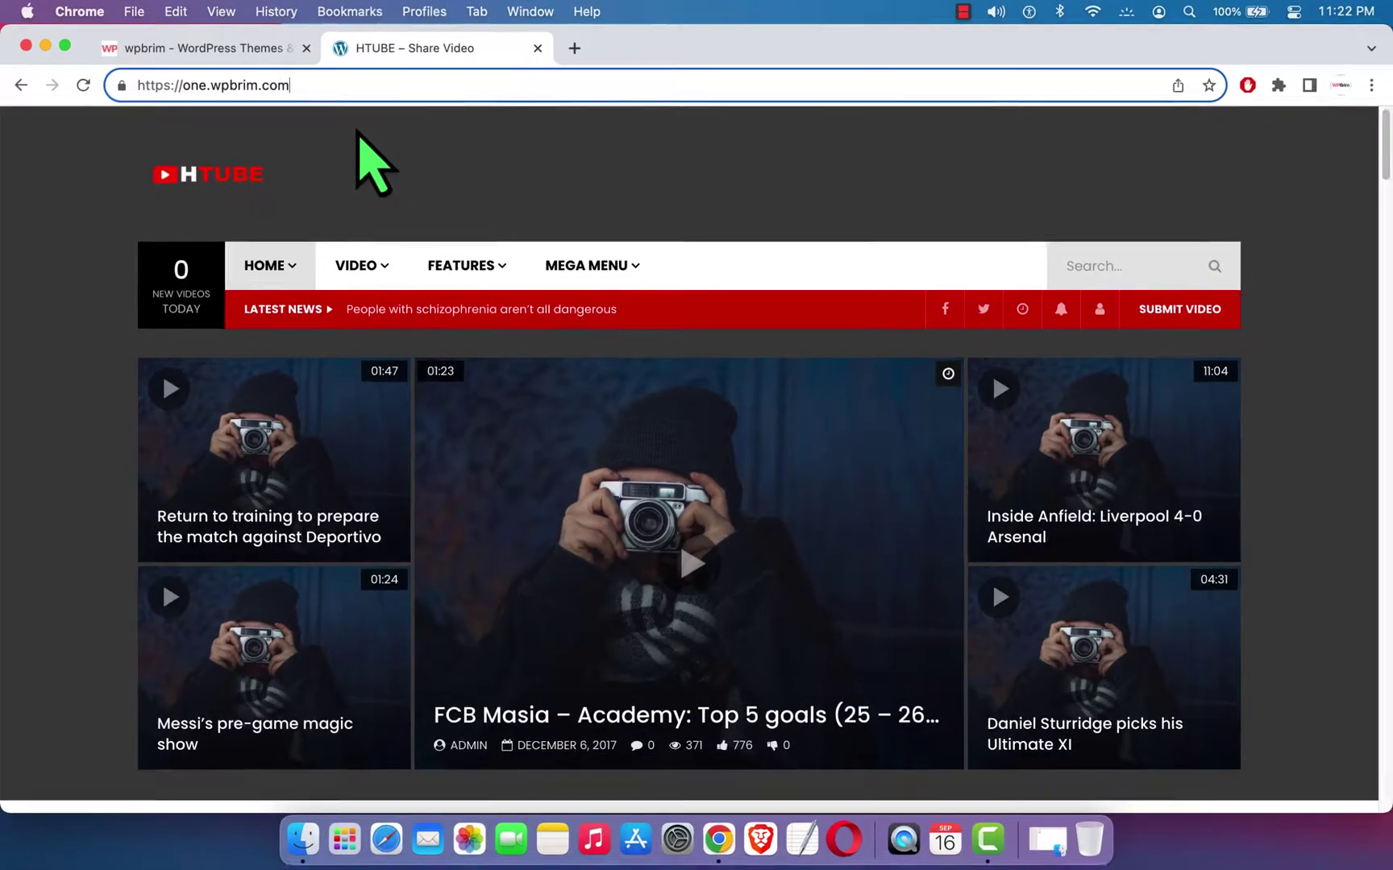
click(645, 240)
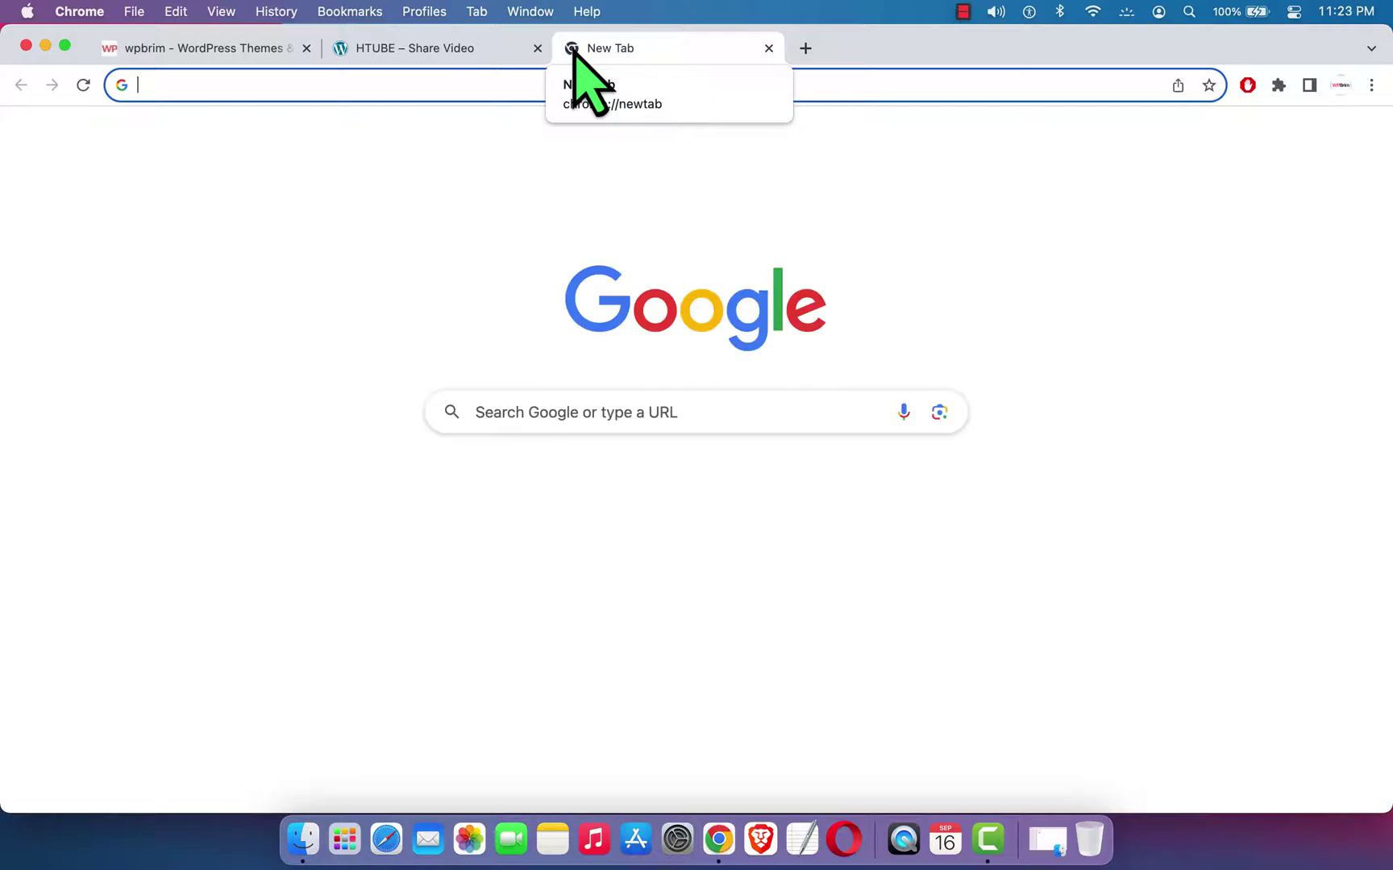
Load the brimhosting.com cPanel Login page from the address-bar suggestion.
text(h)
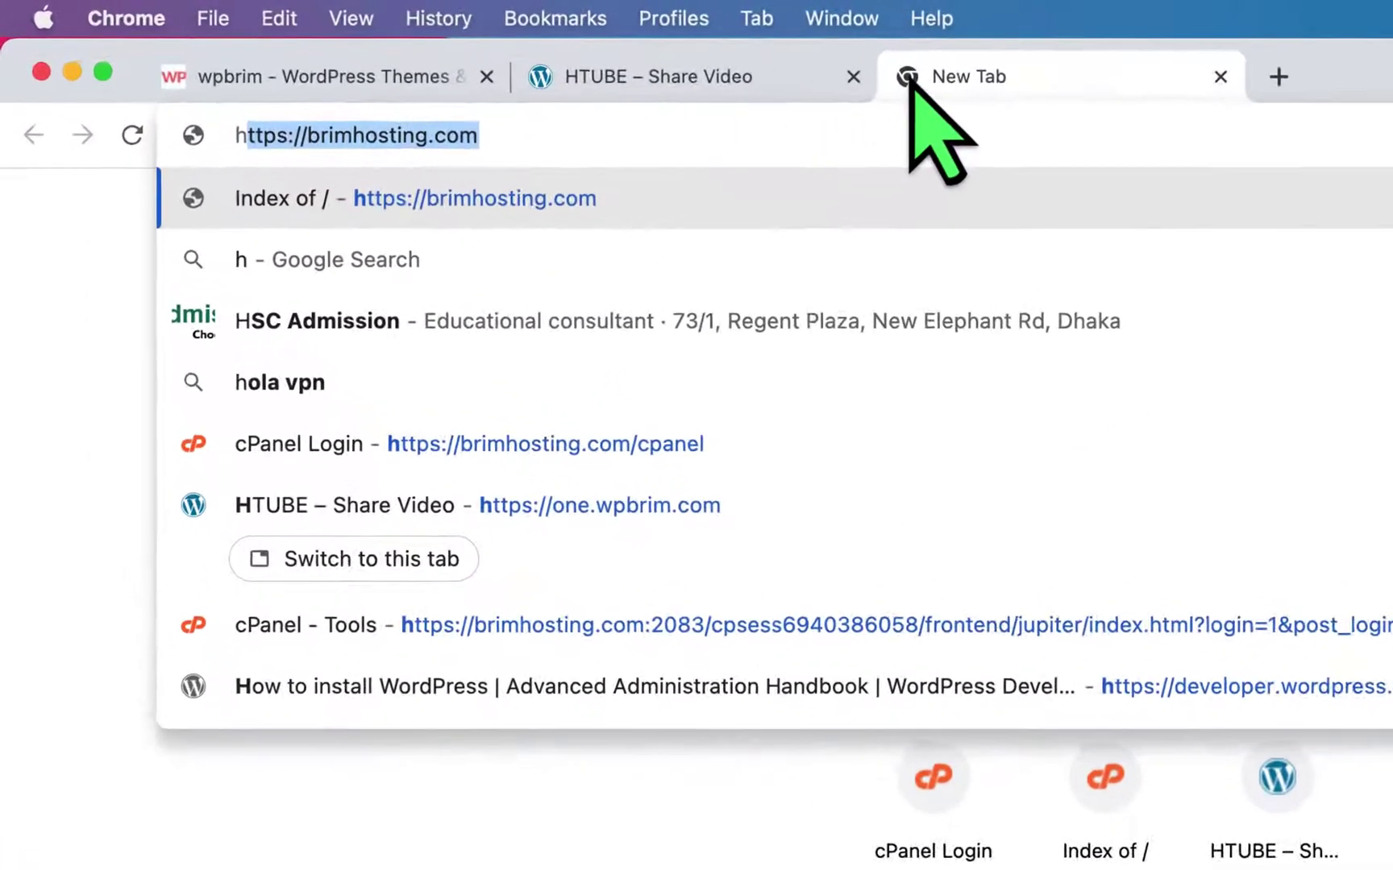
key(Right)
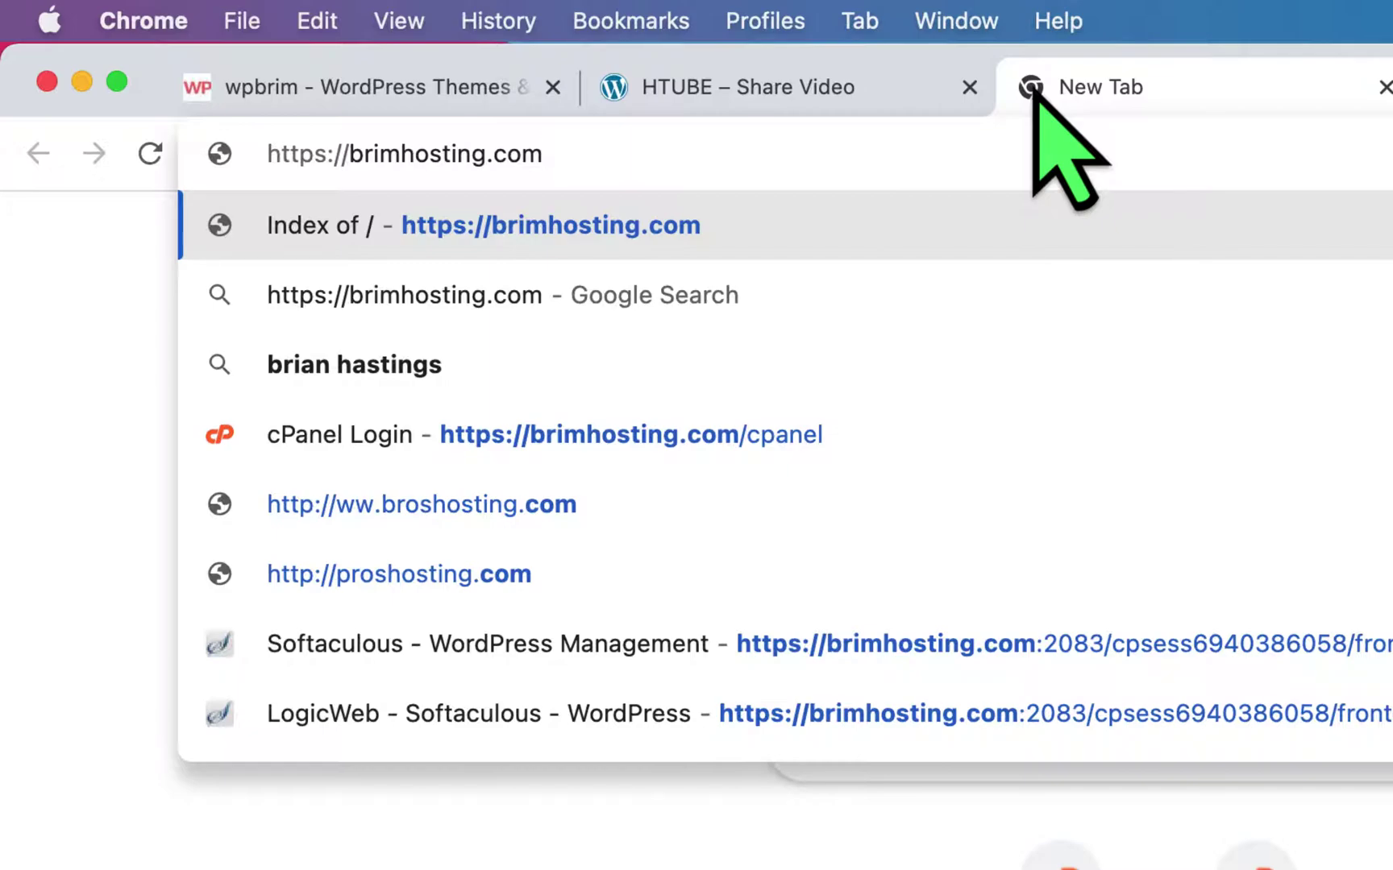
text(/)
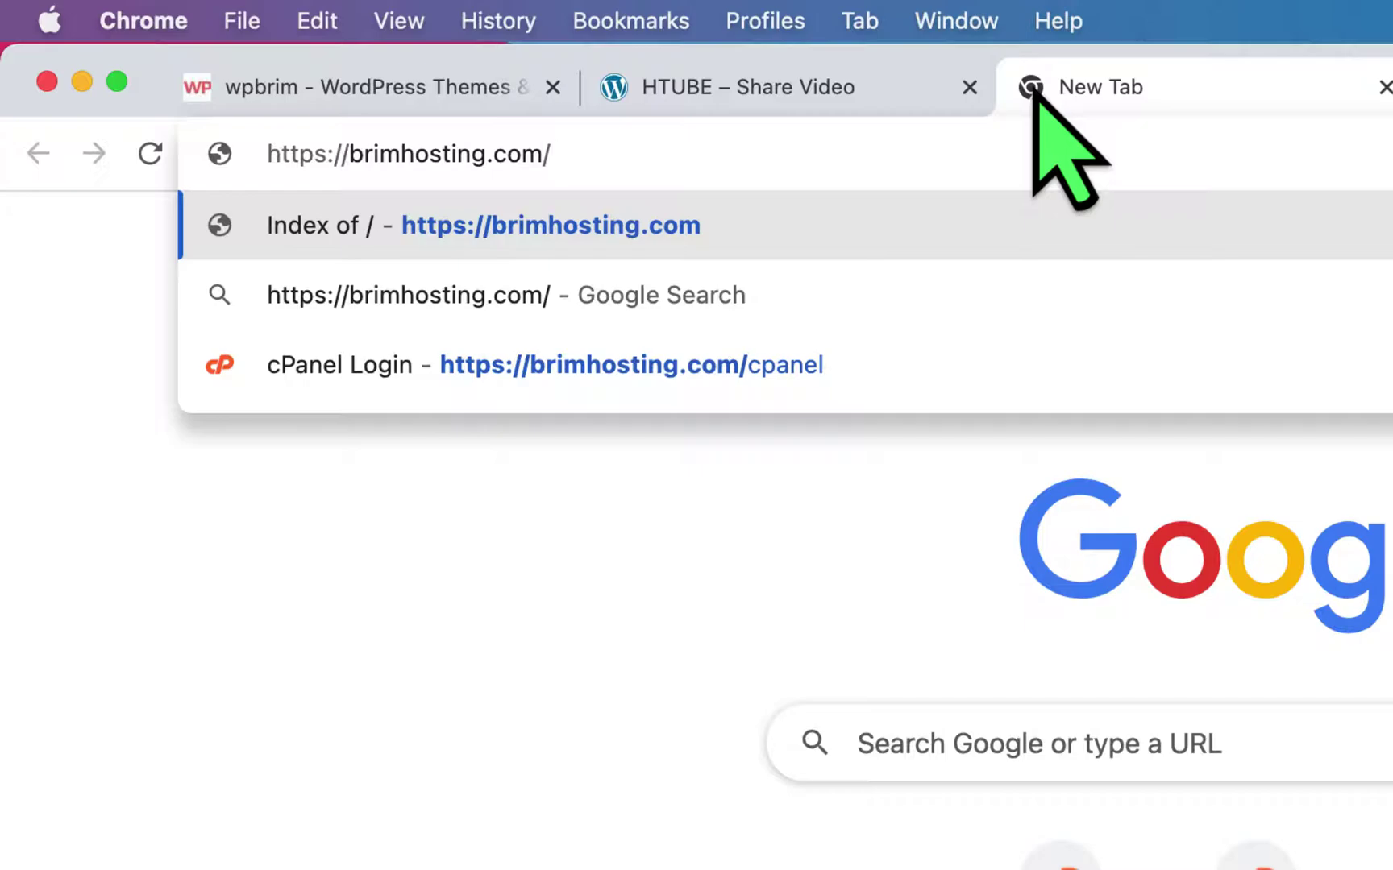
key(Down)
key(Down)
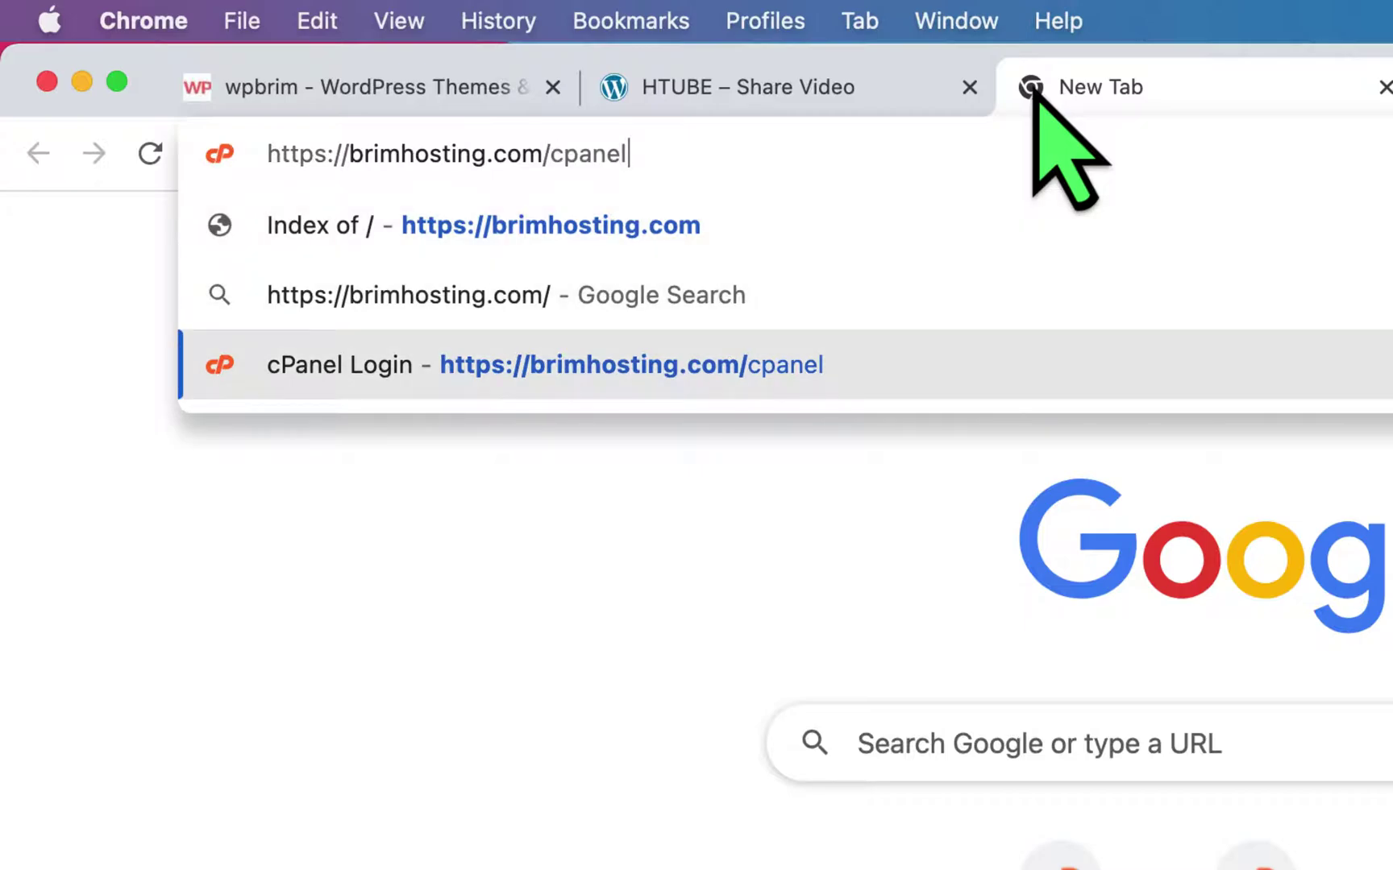
key(Return)
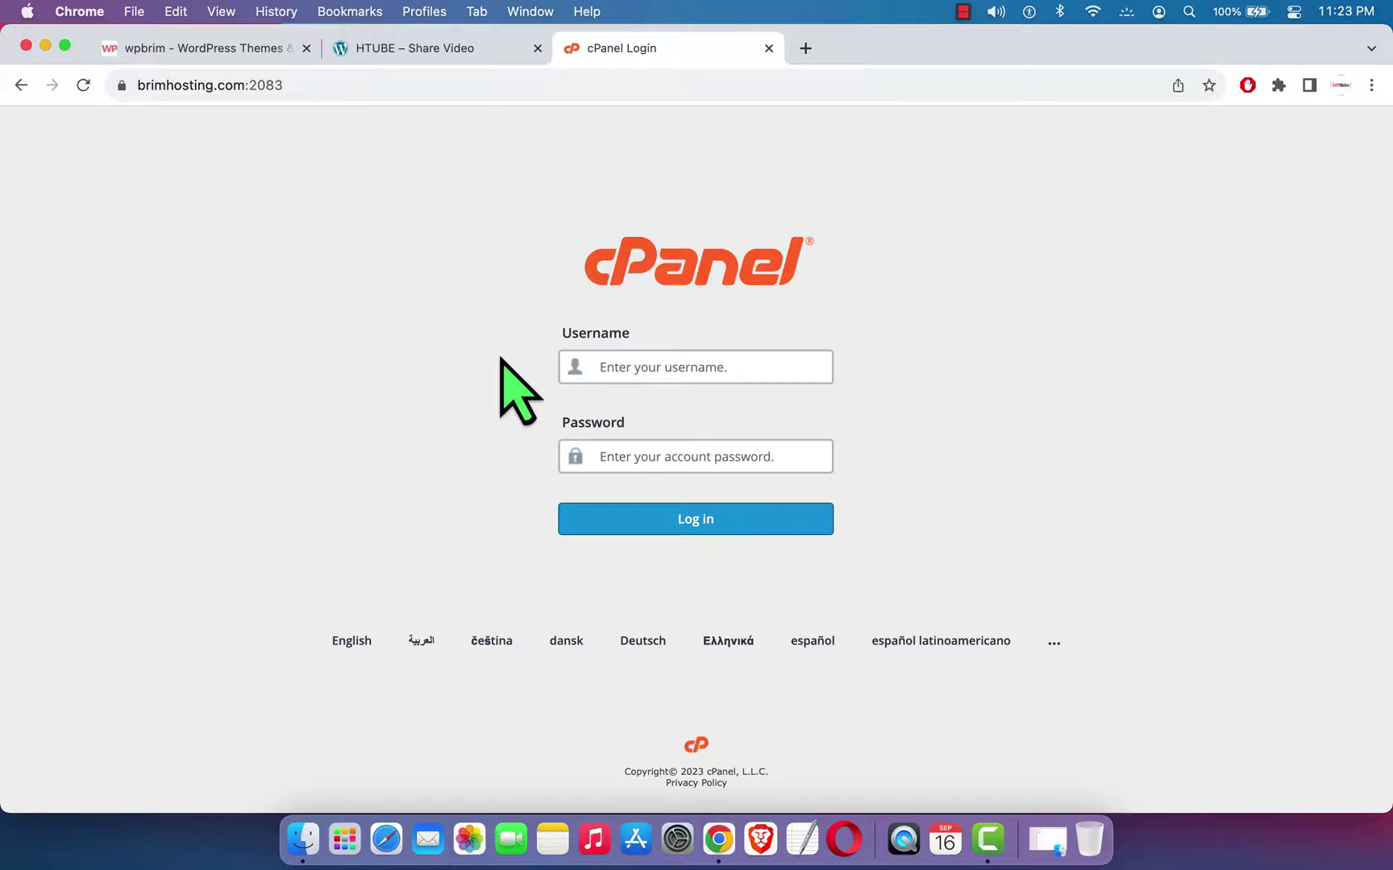
Log in to cPanel with the saved username and the pasted account password.
text(brimhost)
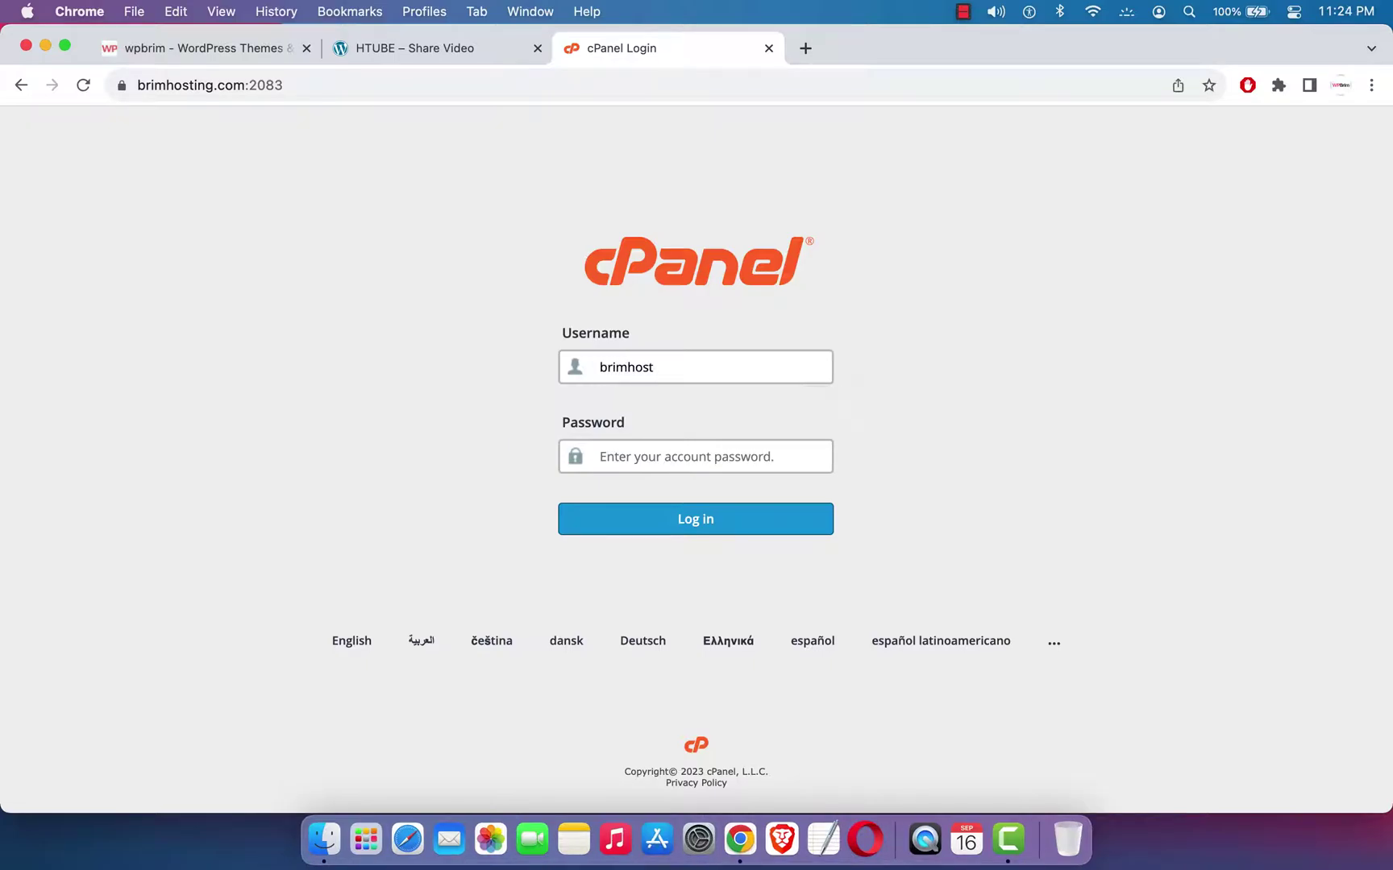
click(625, 457)
key(super+v)
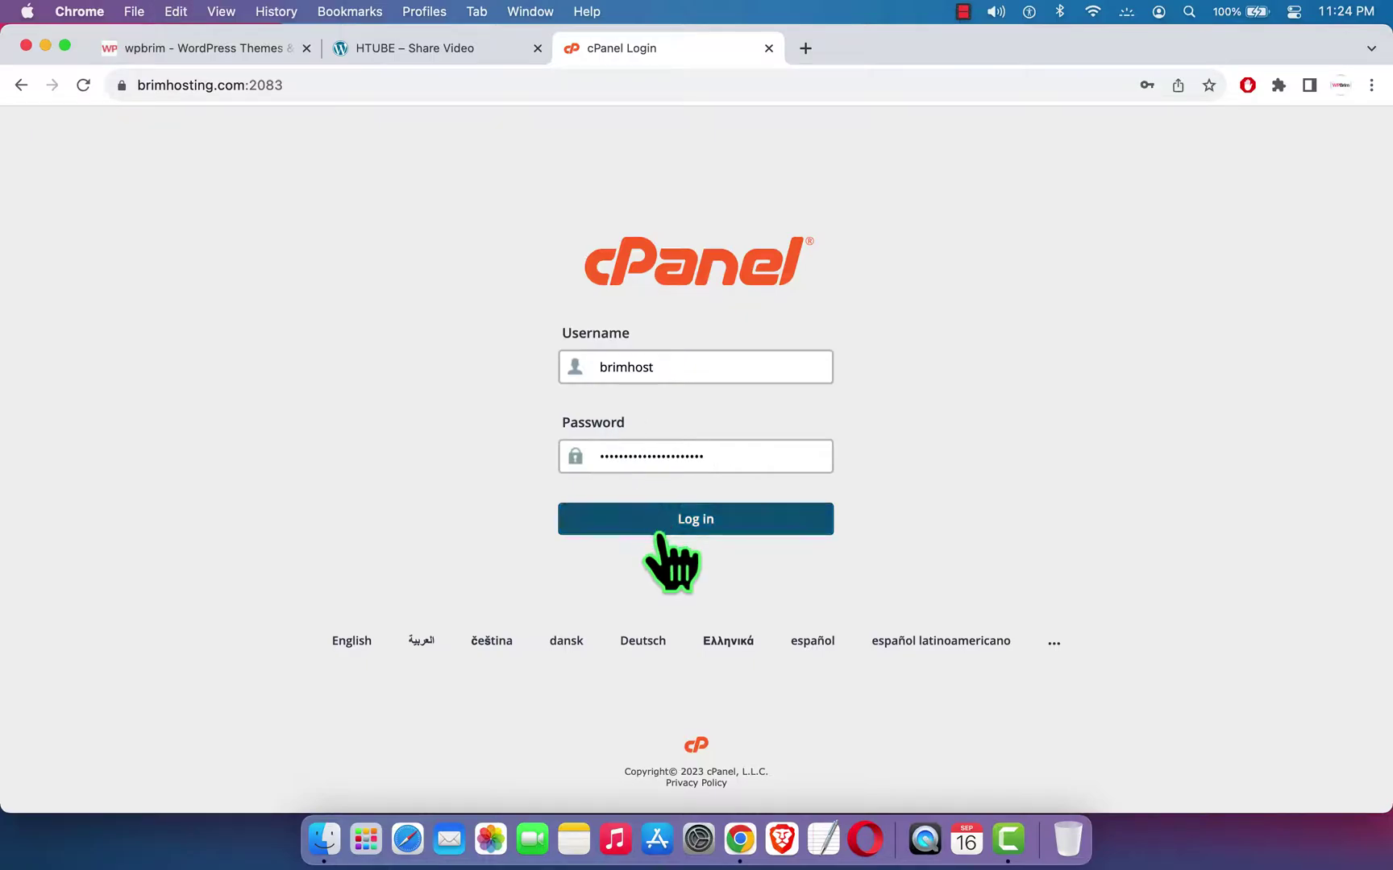
click(708, 525)
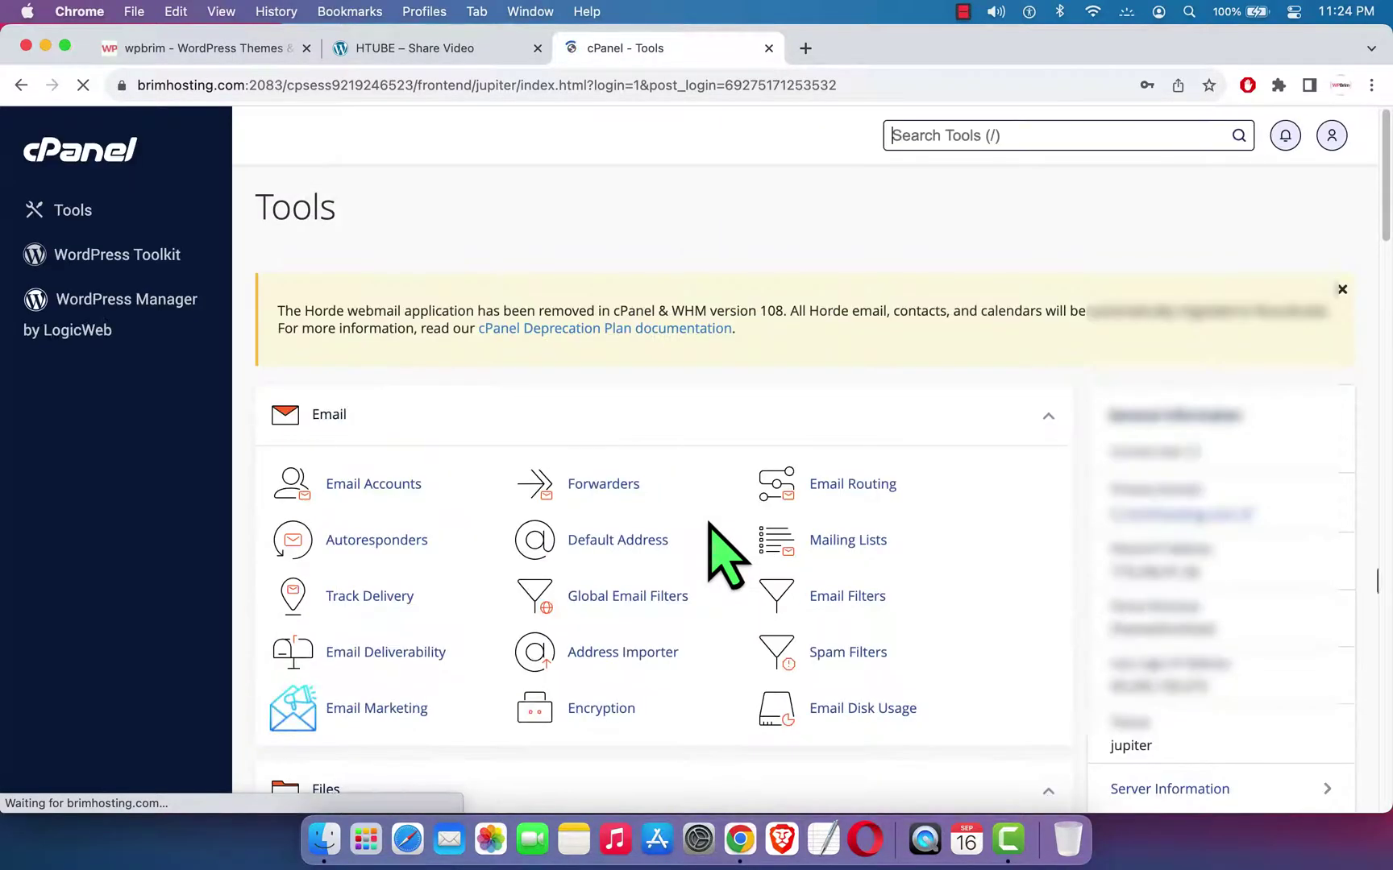
Dismiss the Horde webmail removal notice and open the Domains page.
click(1341, 288)
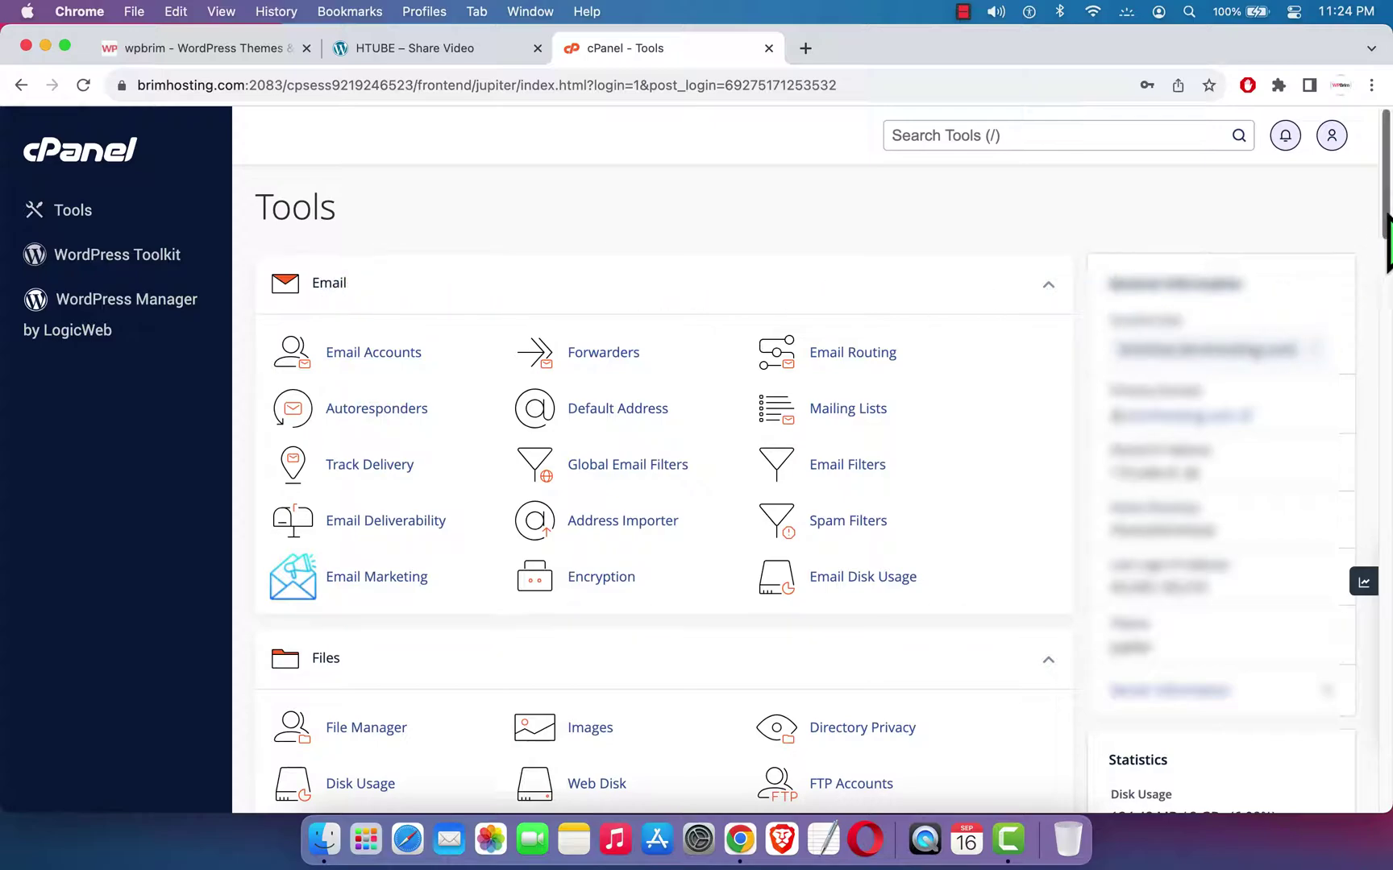
drag(1387, 216, 1387, 484)
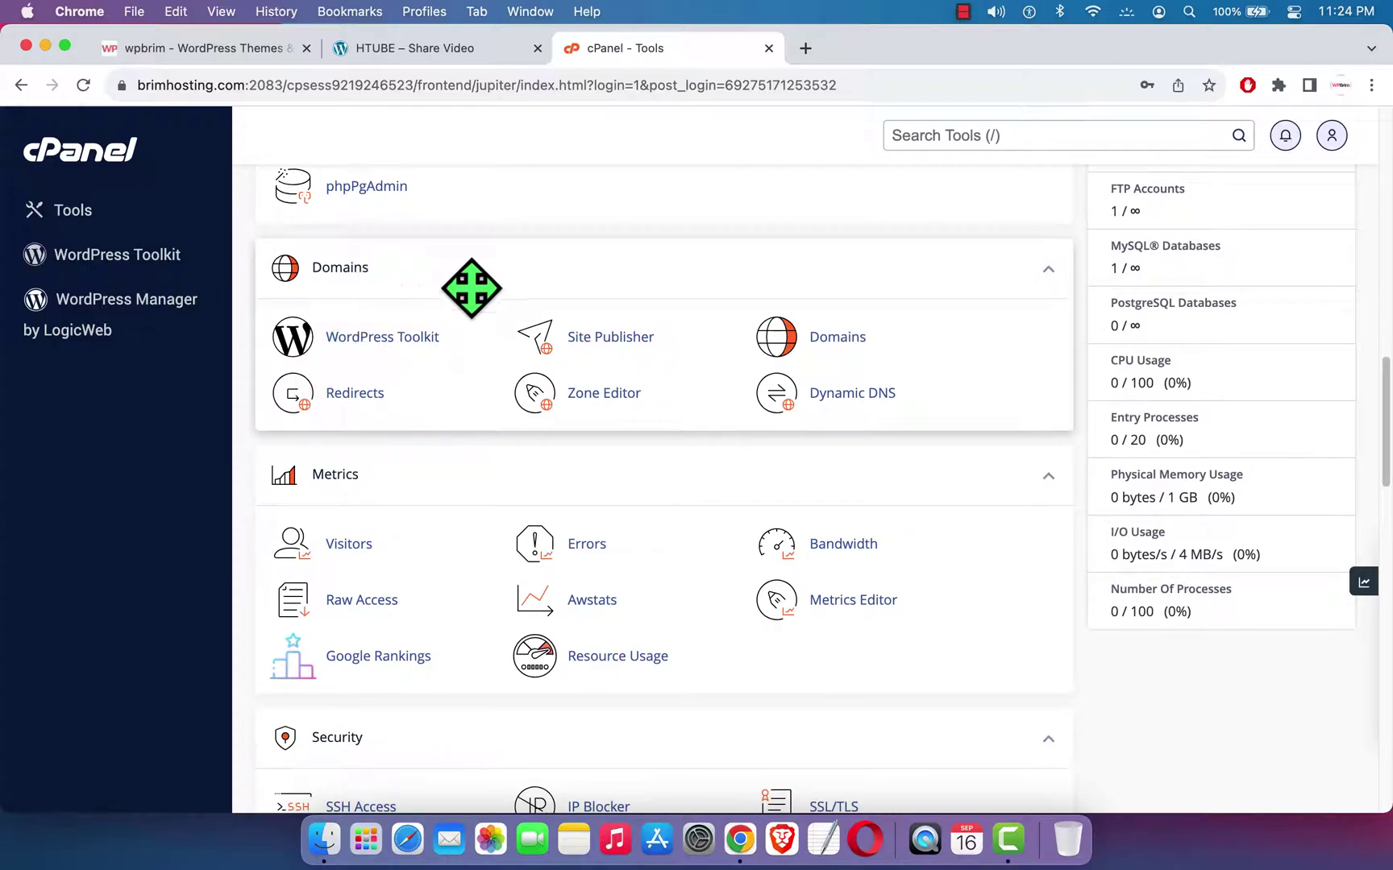
click(842, 342)
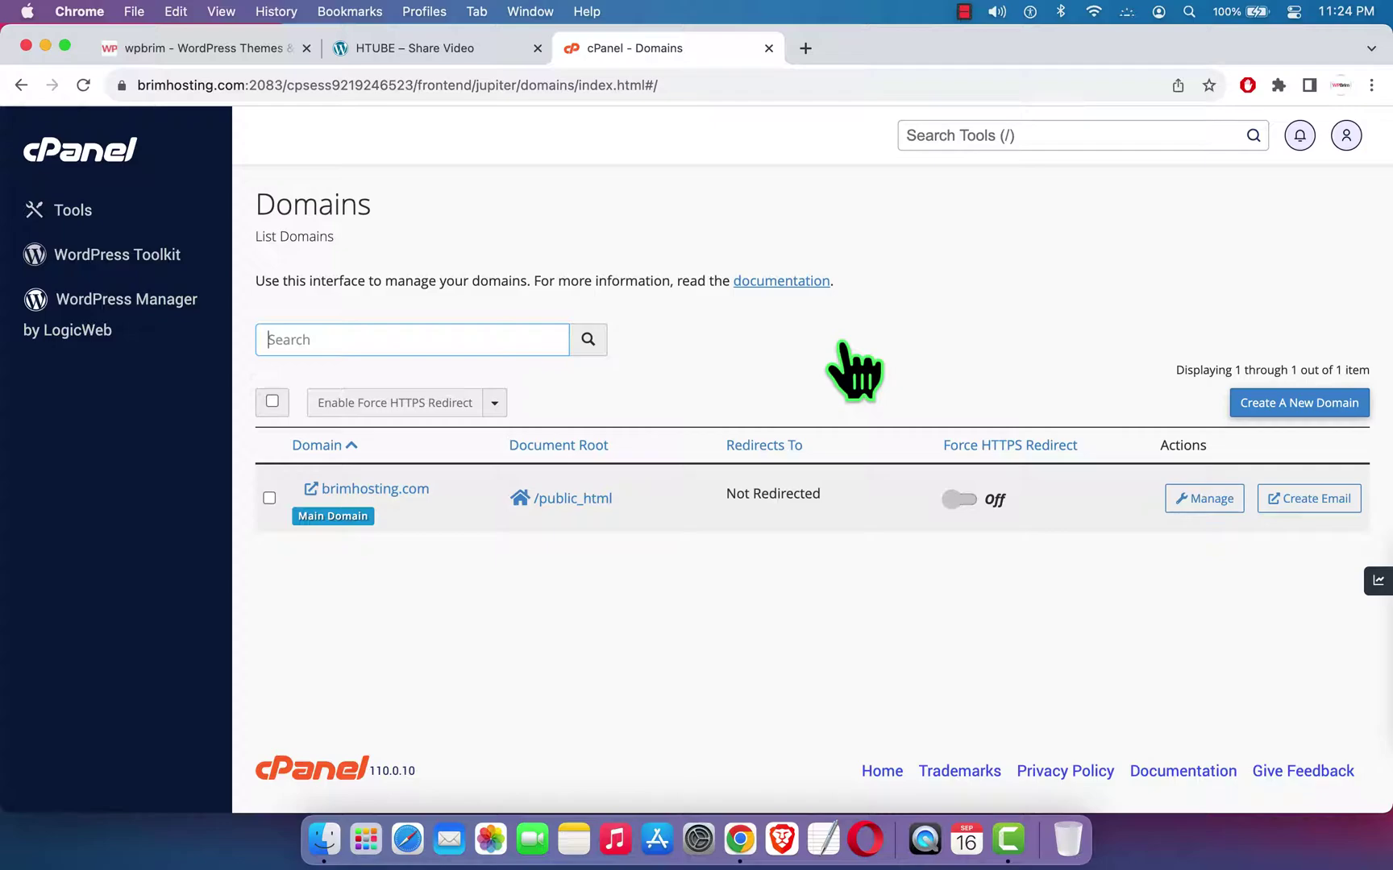
Open the Create A New Domain form from the domain list.
click(1319, 407)
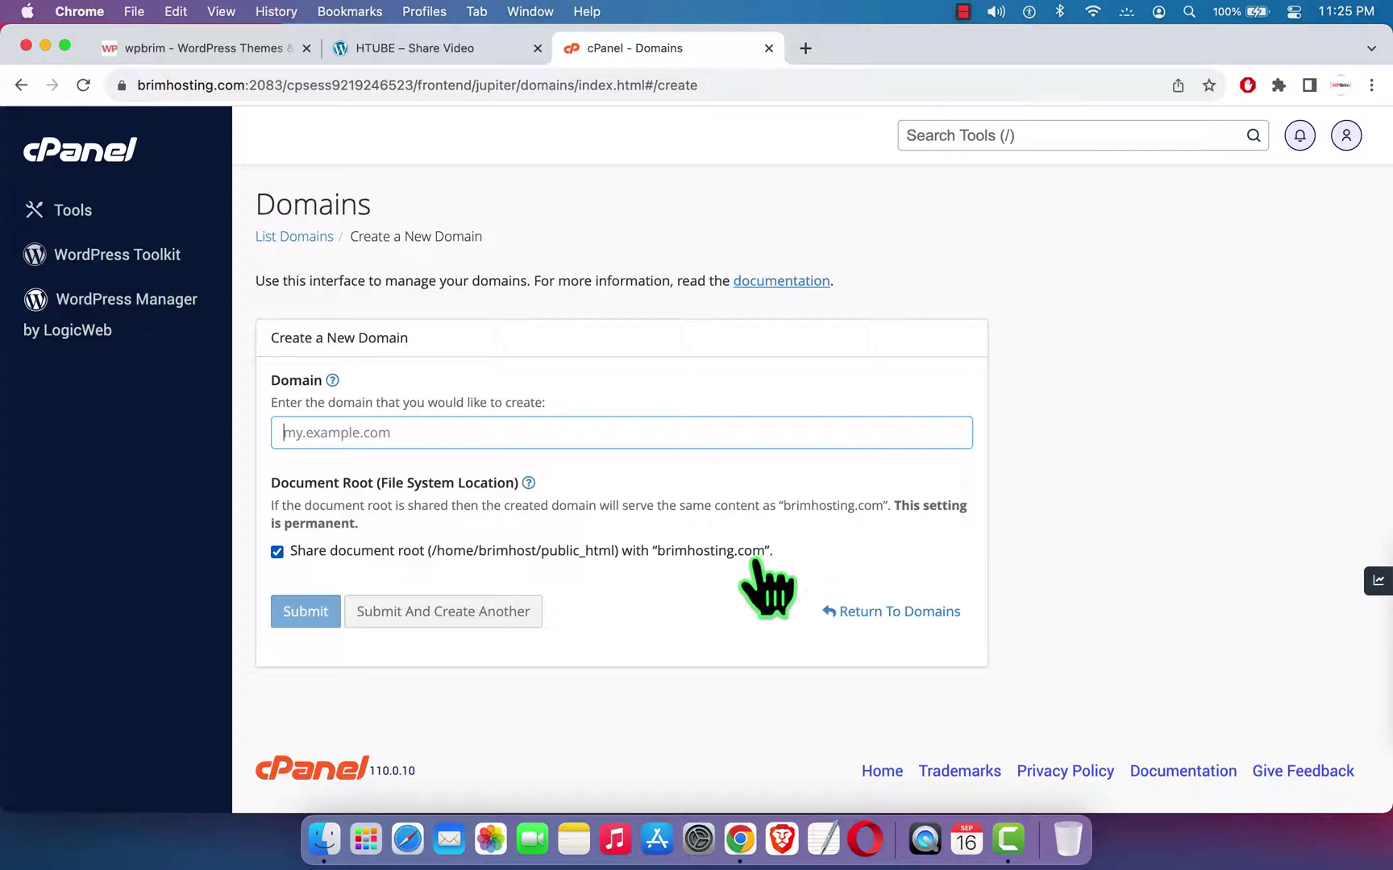
Create one.brimhosting.com with its own unshared document root folder.
click(431, 432)
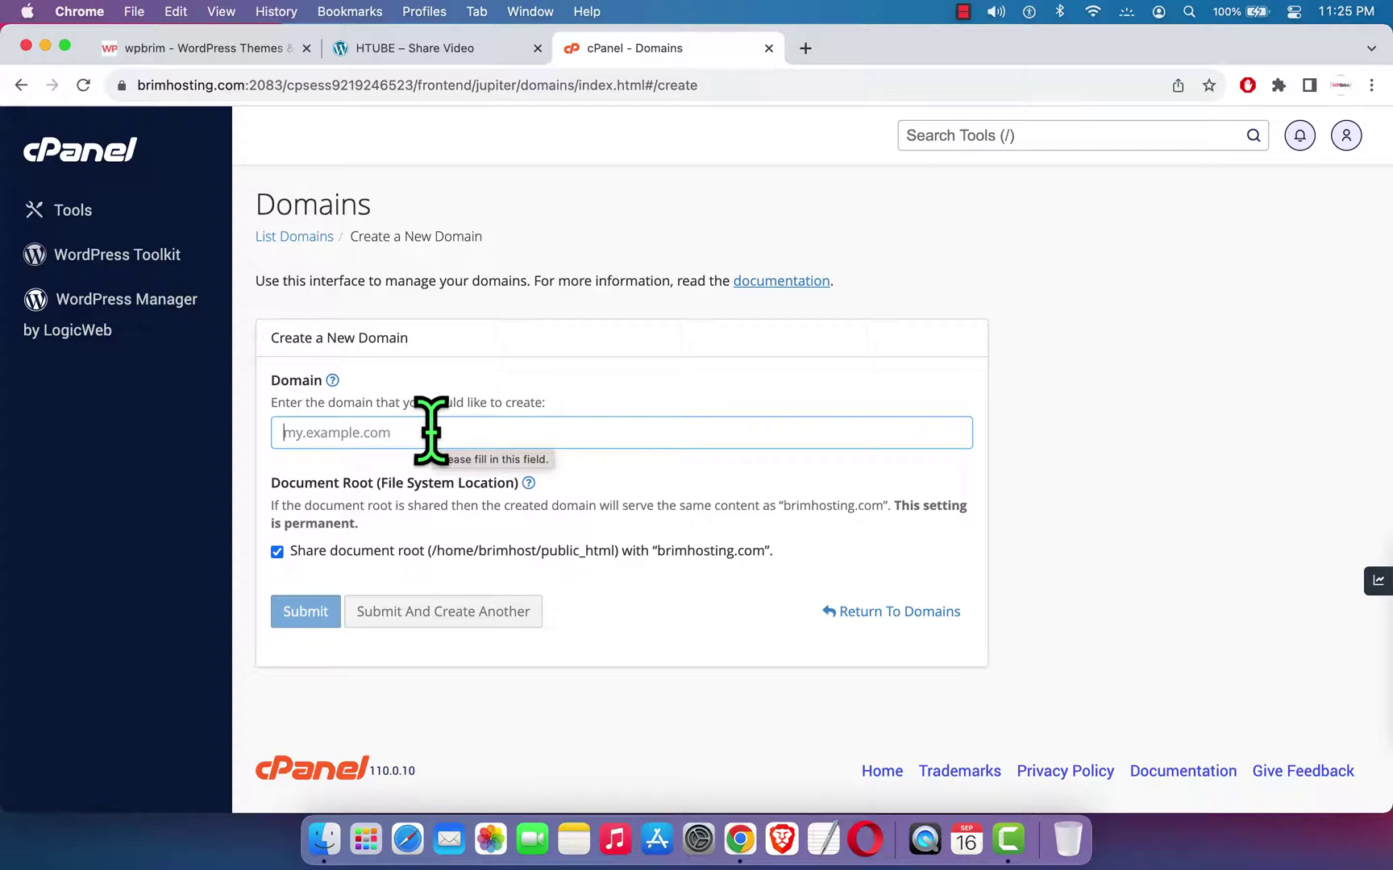
text(one)
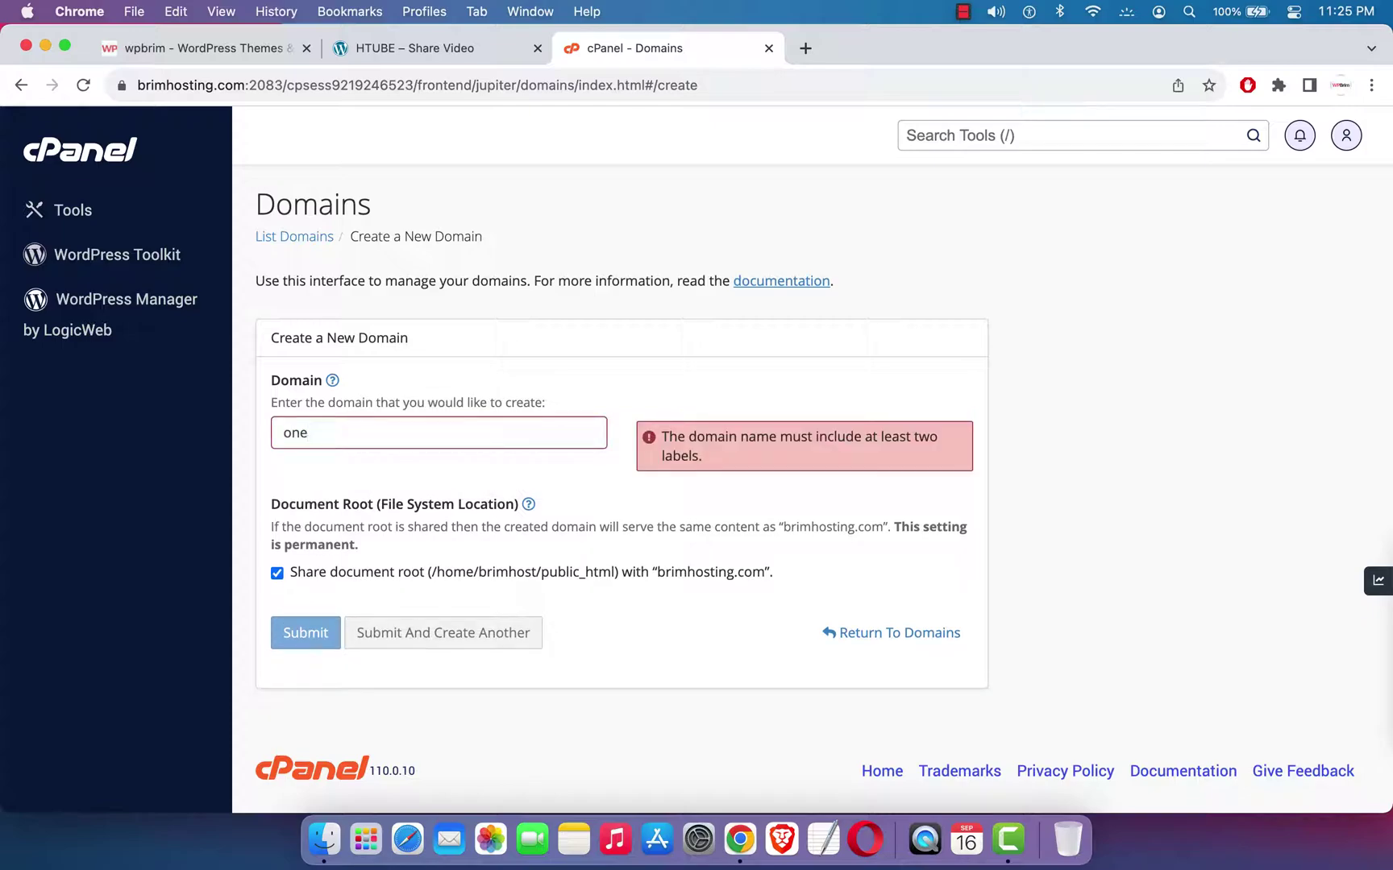
text(.)
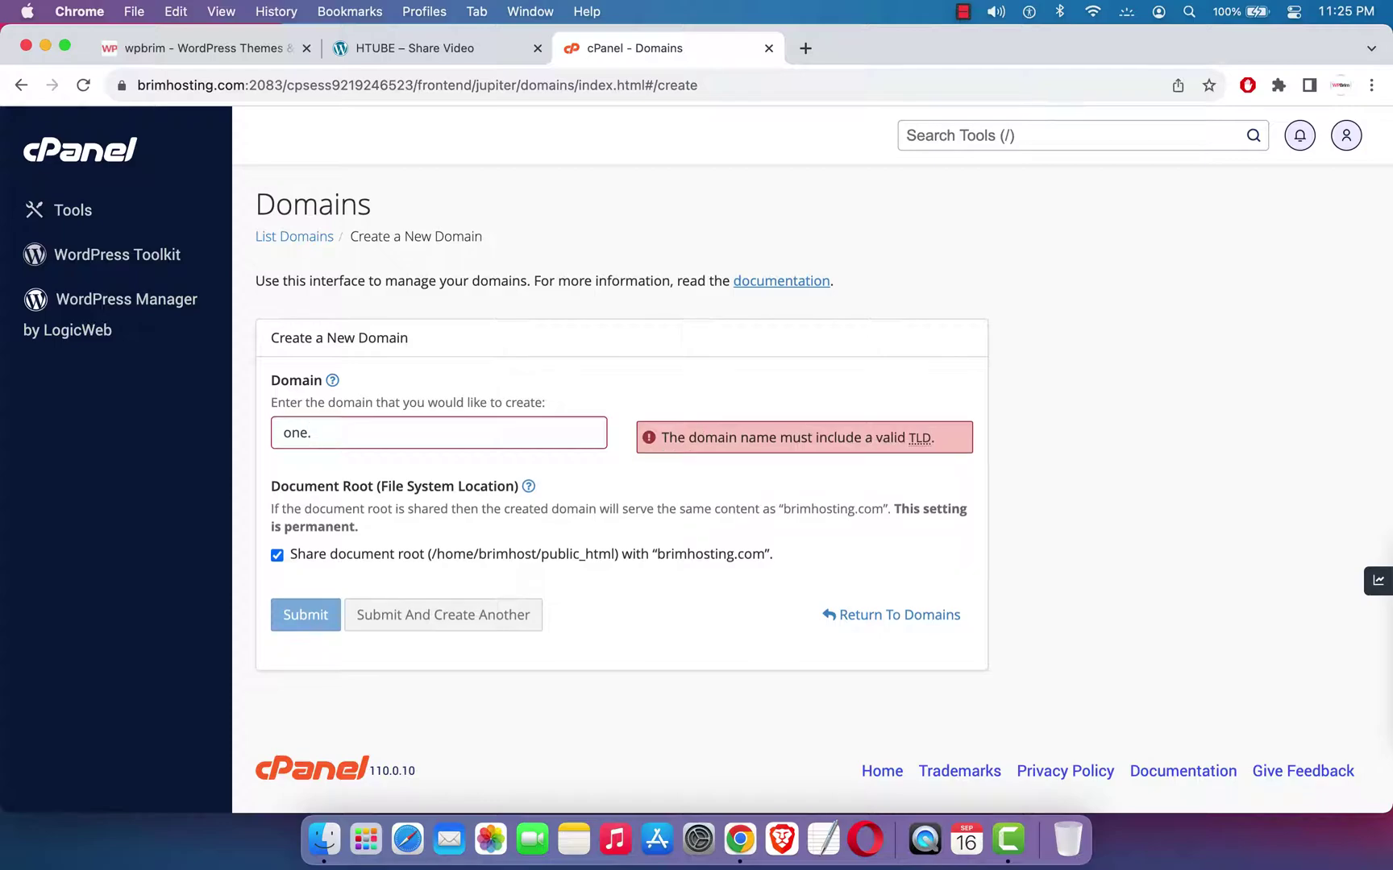
text(brimhost)
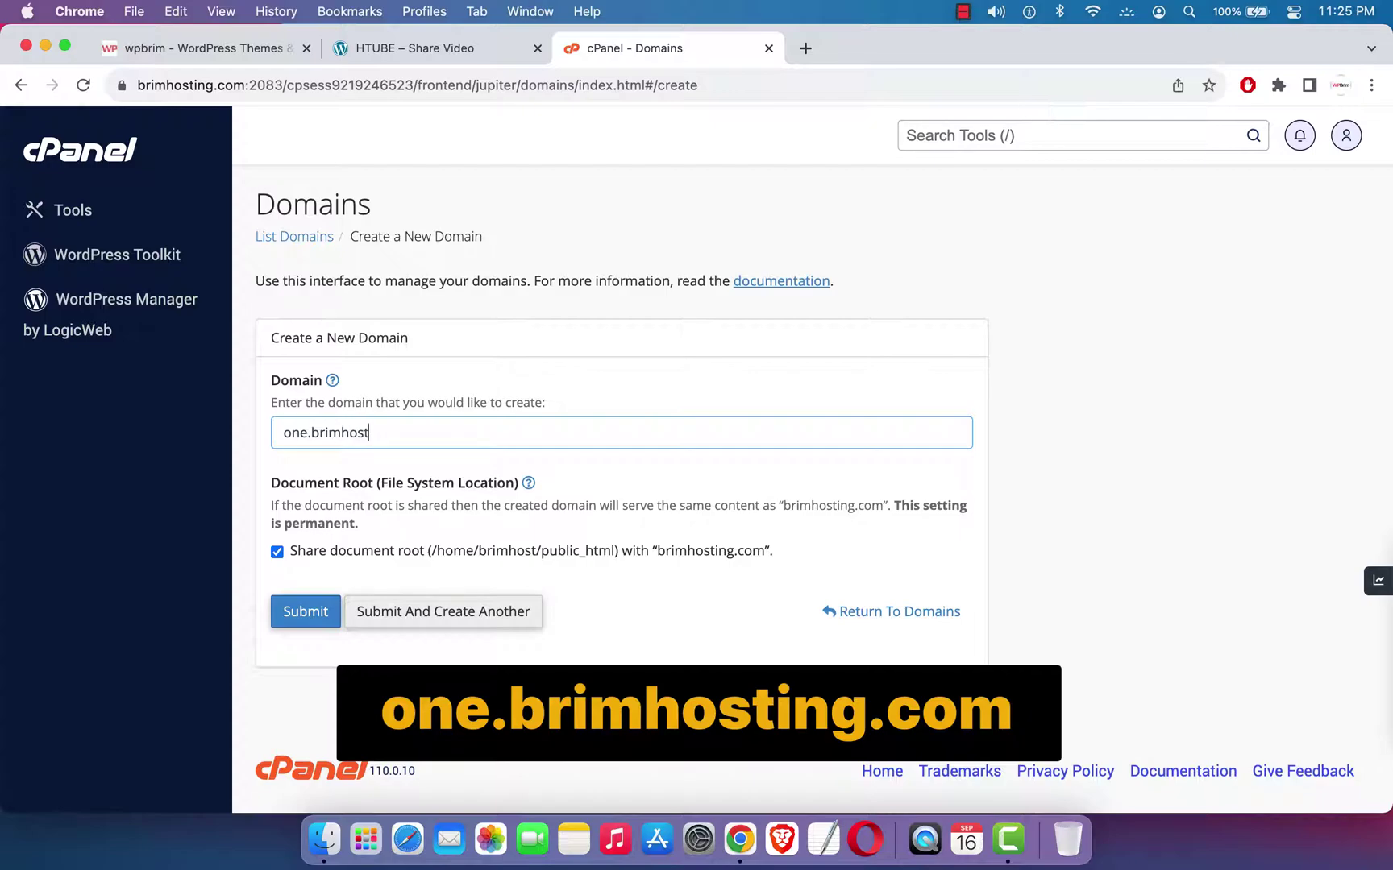
text(ing.com)
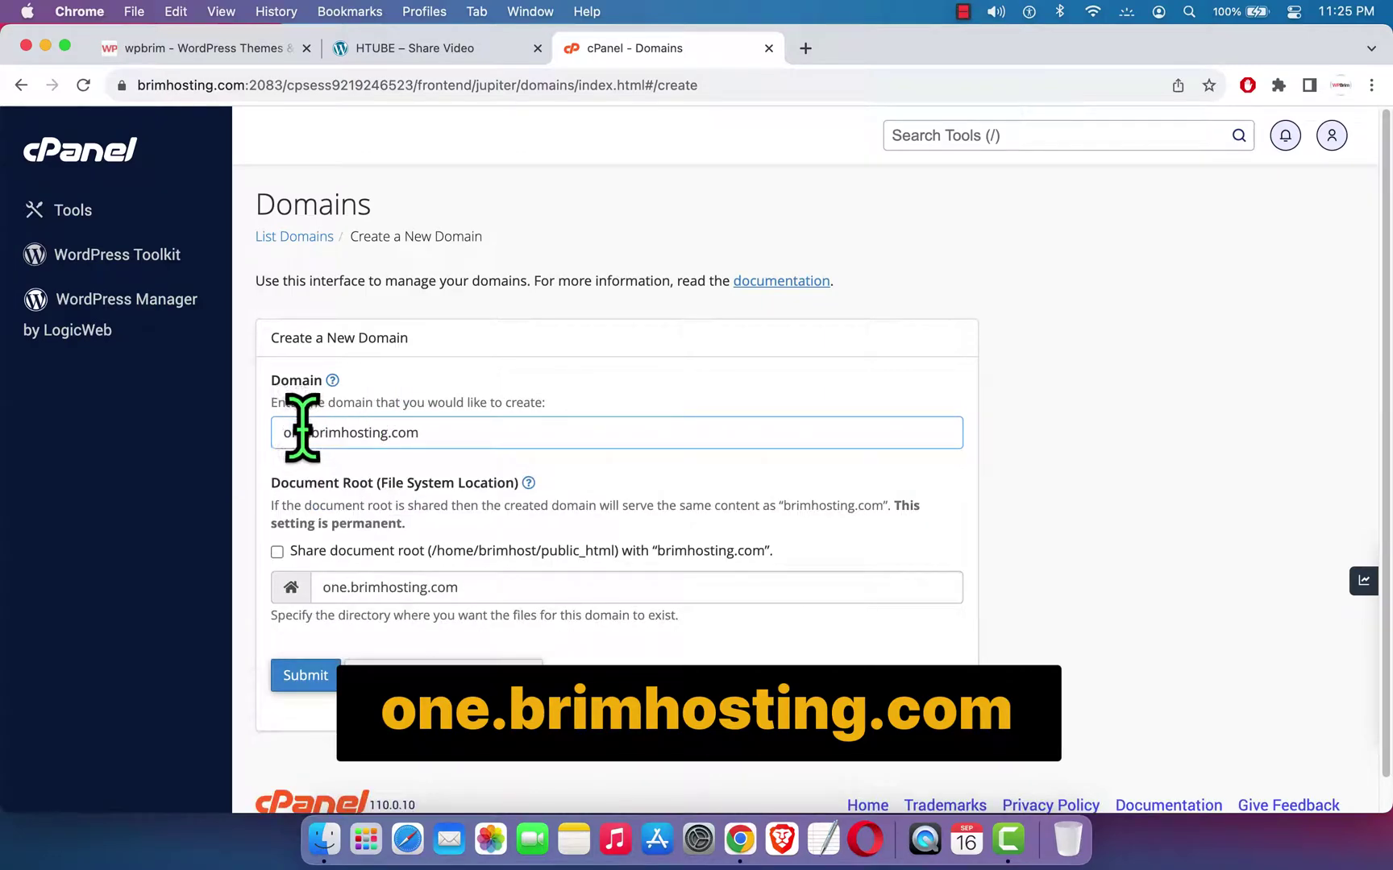
drag(306, 431, 274, 431)
drag(311, 433, 419, 433)
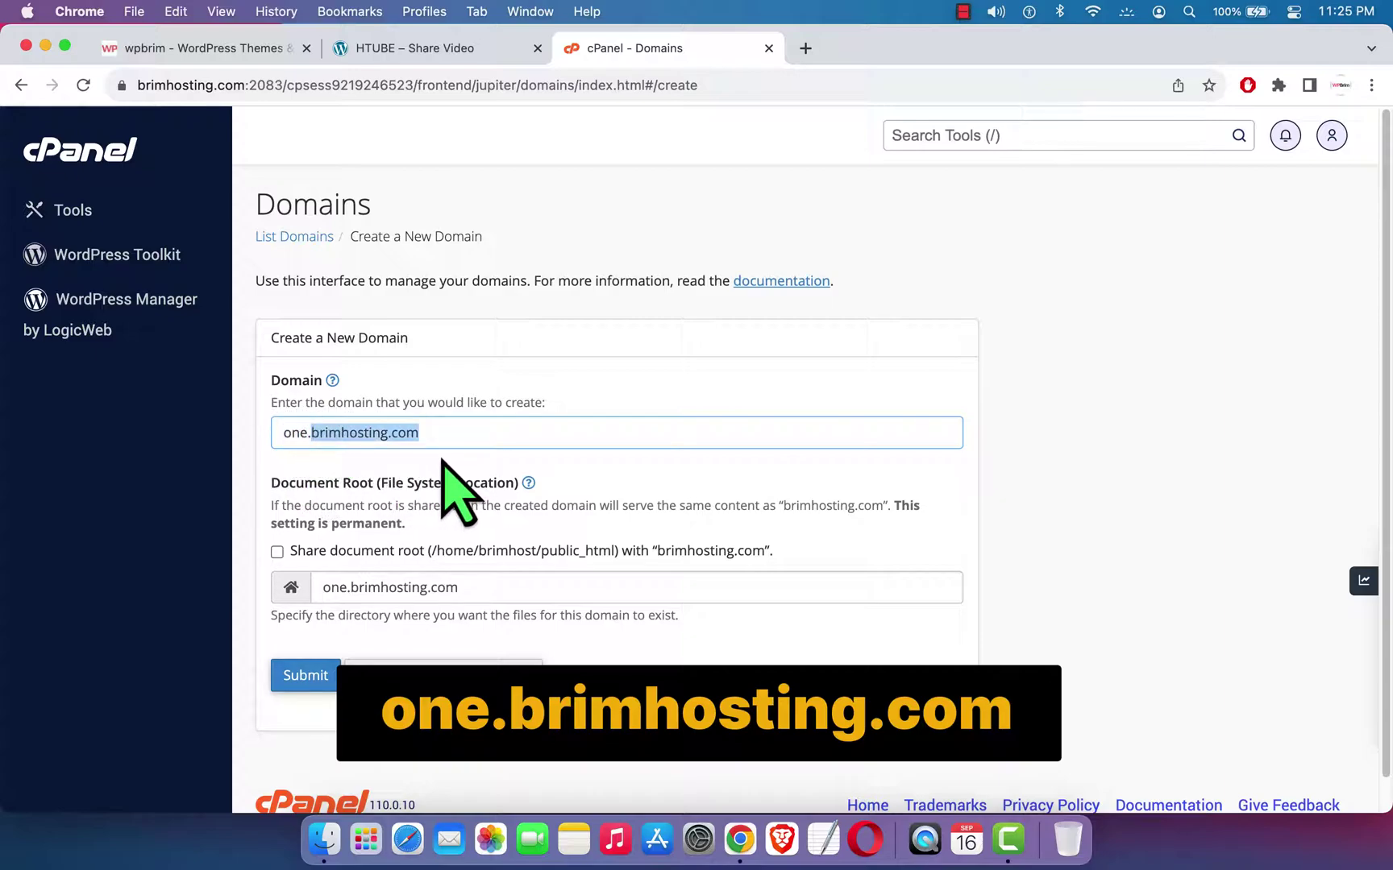
click(269, 568)
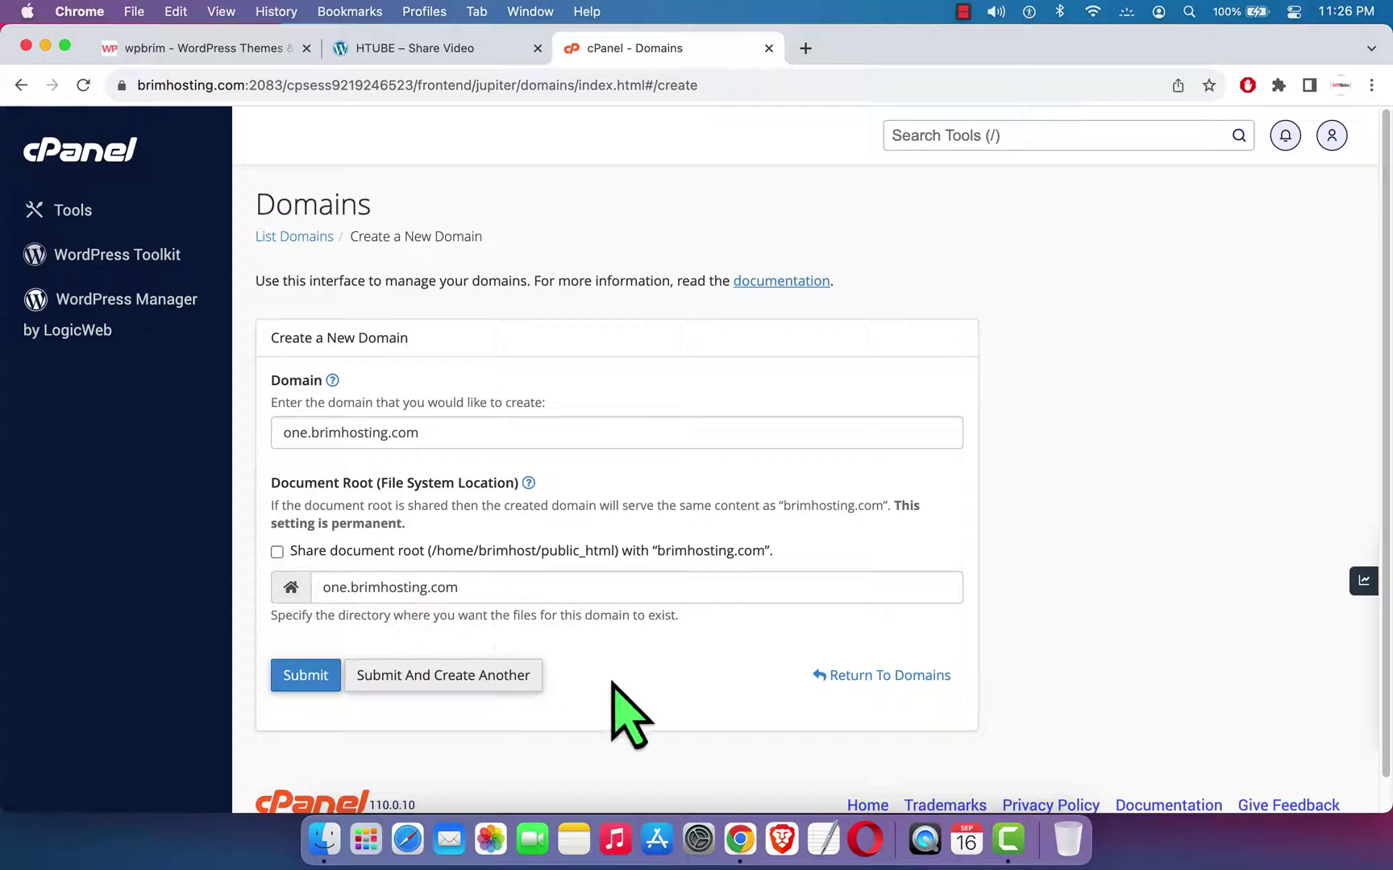
click(306, 677)
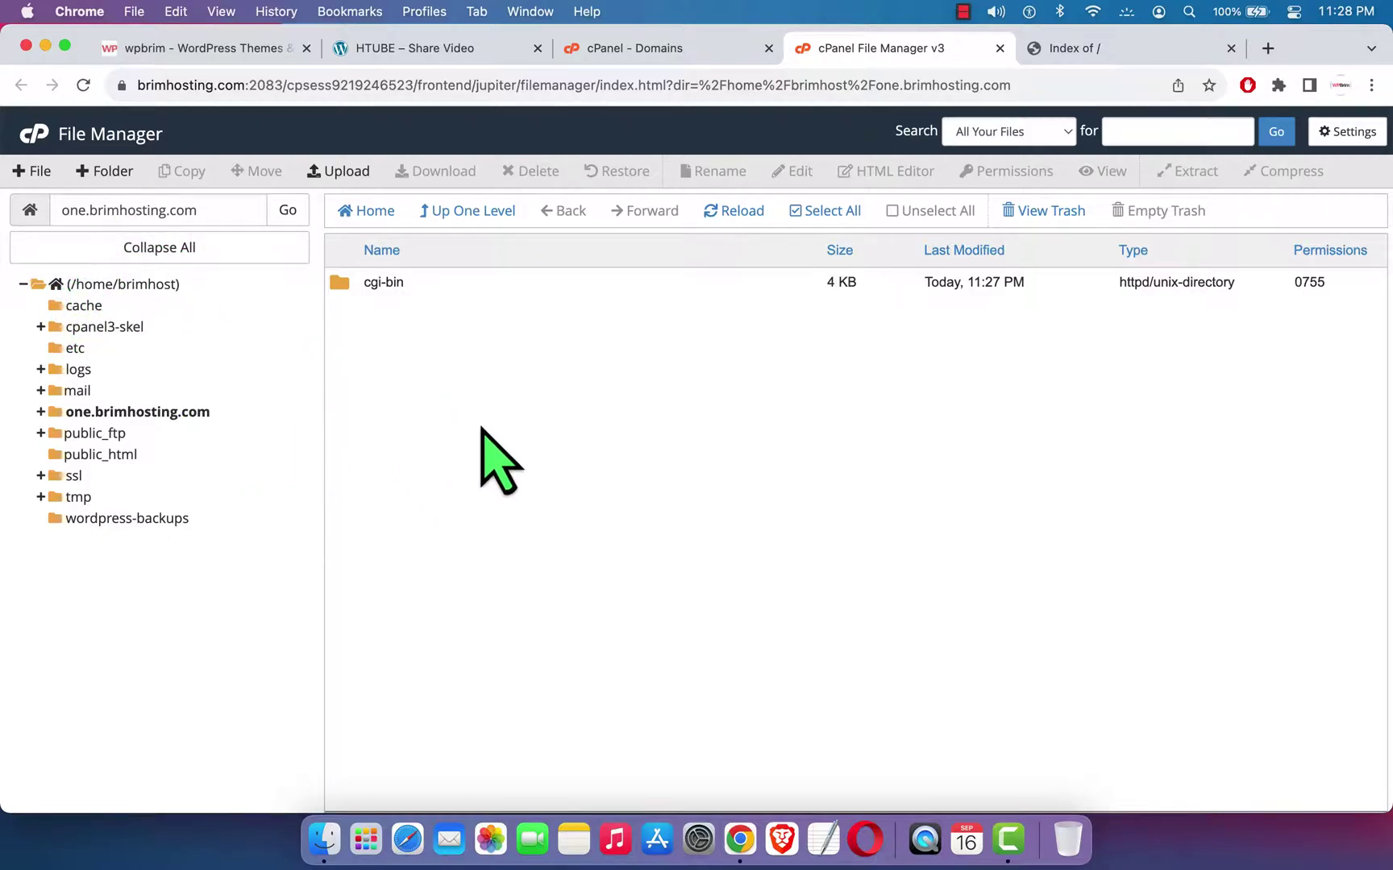
Return from File Manager to the cPanel - Domains tab.
click(642, 52)
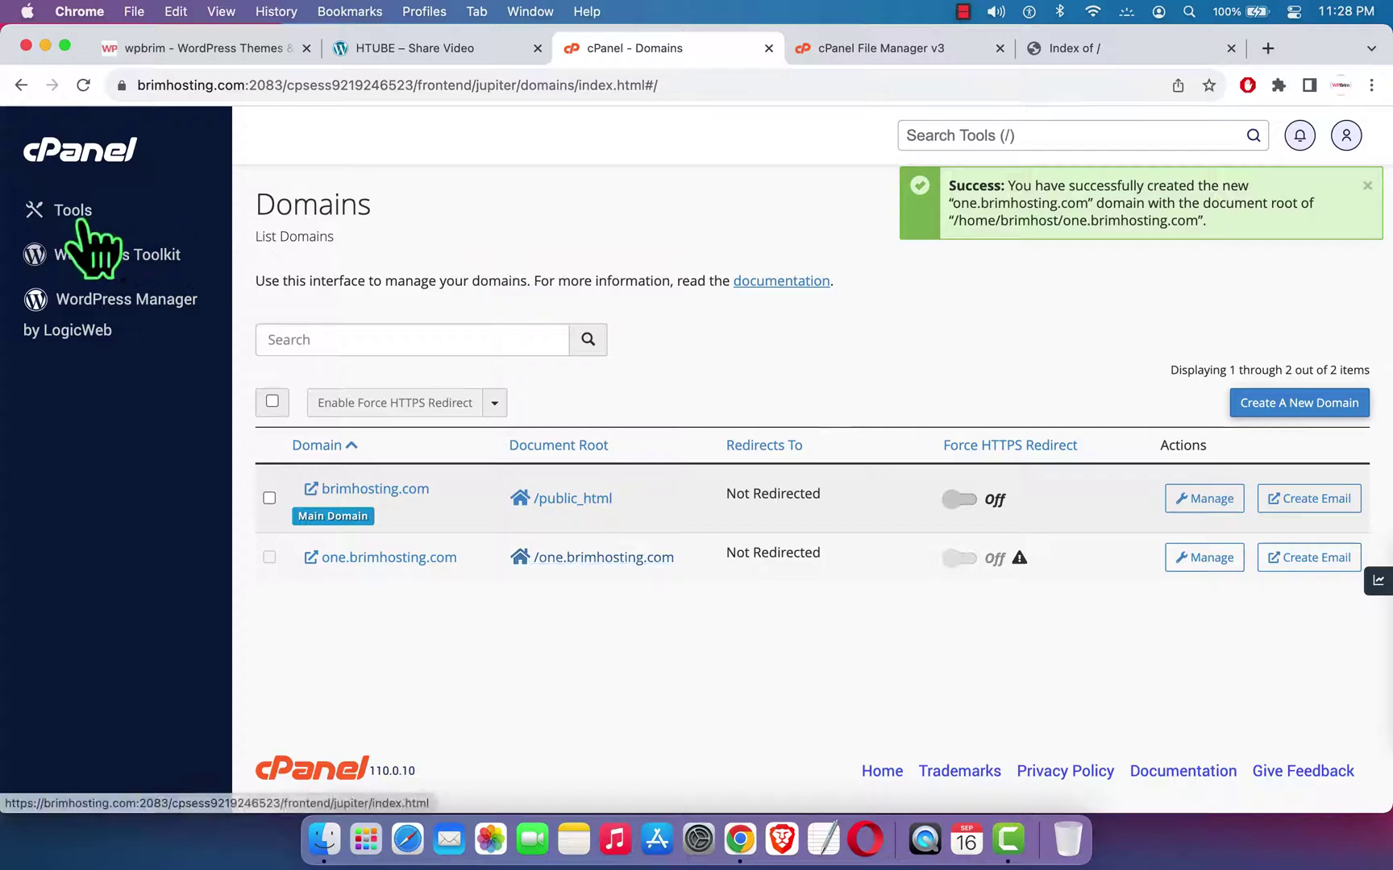
Reload the Domains page through Tools, then open a new blank browser tab.
click(93, 252)
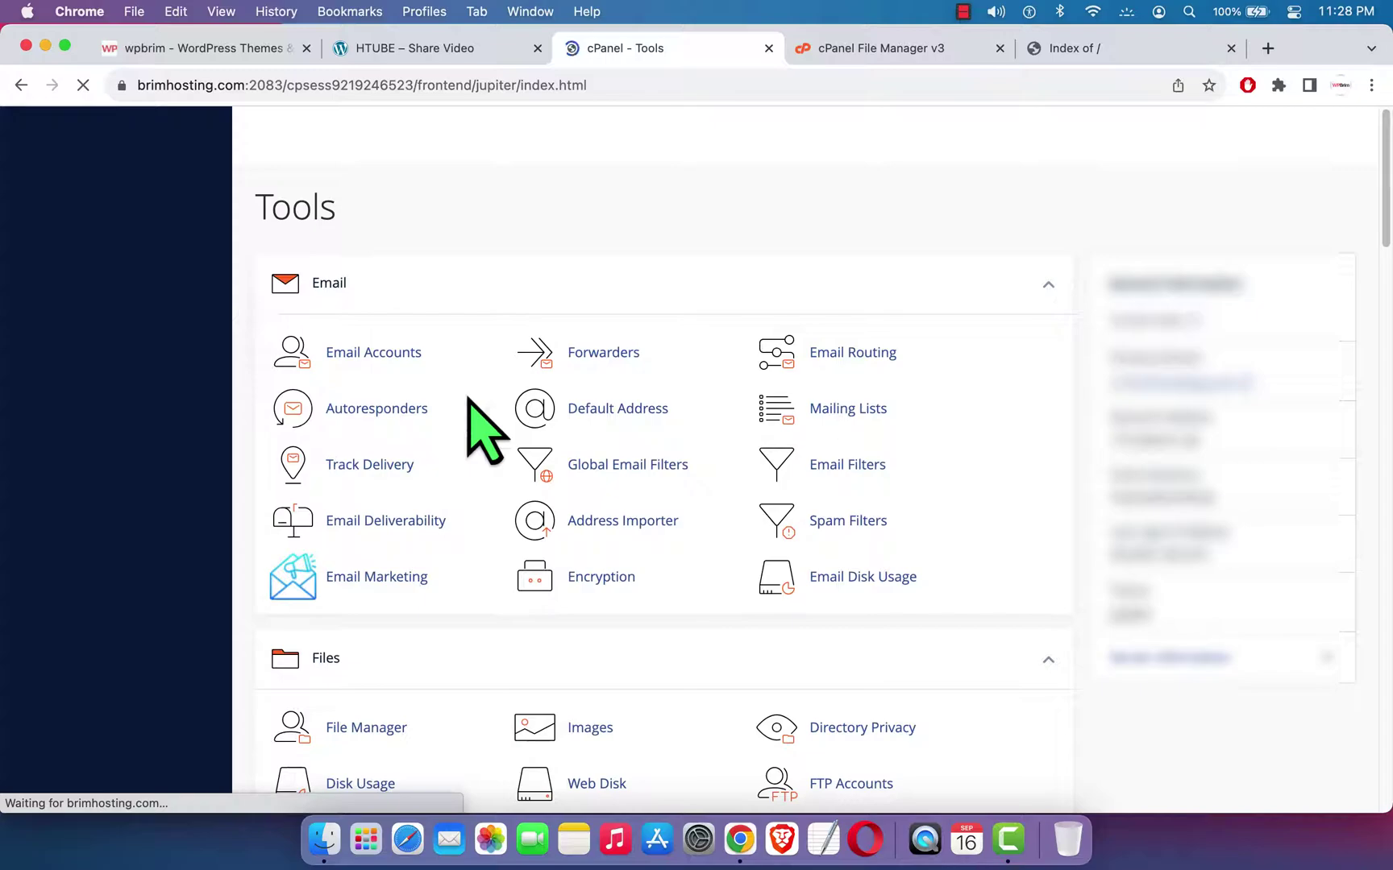
scroll(532, 496, down, 10)
scroll(532, 499, down, 7)
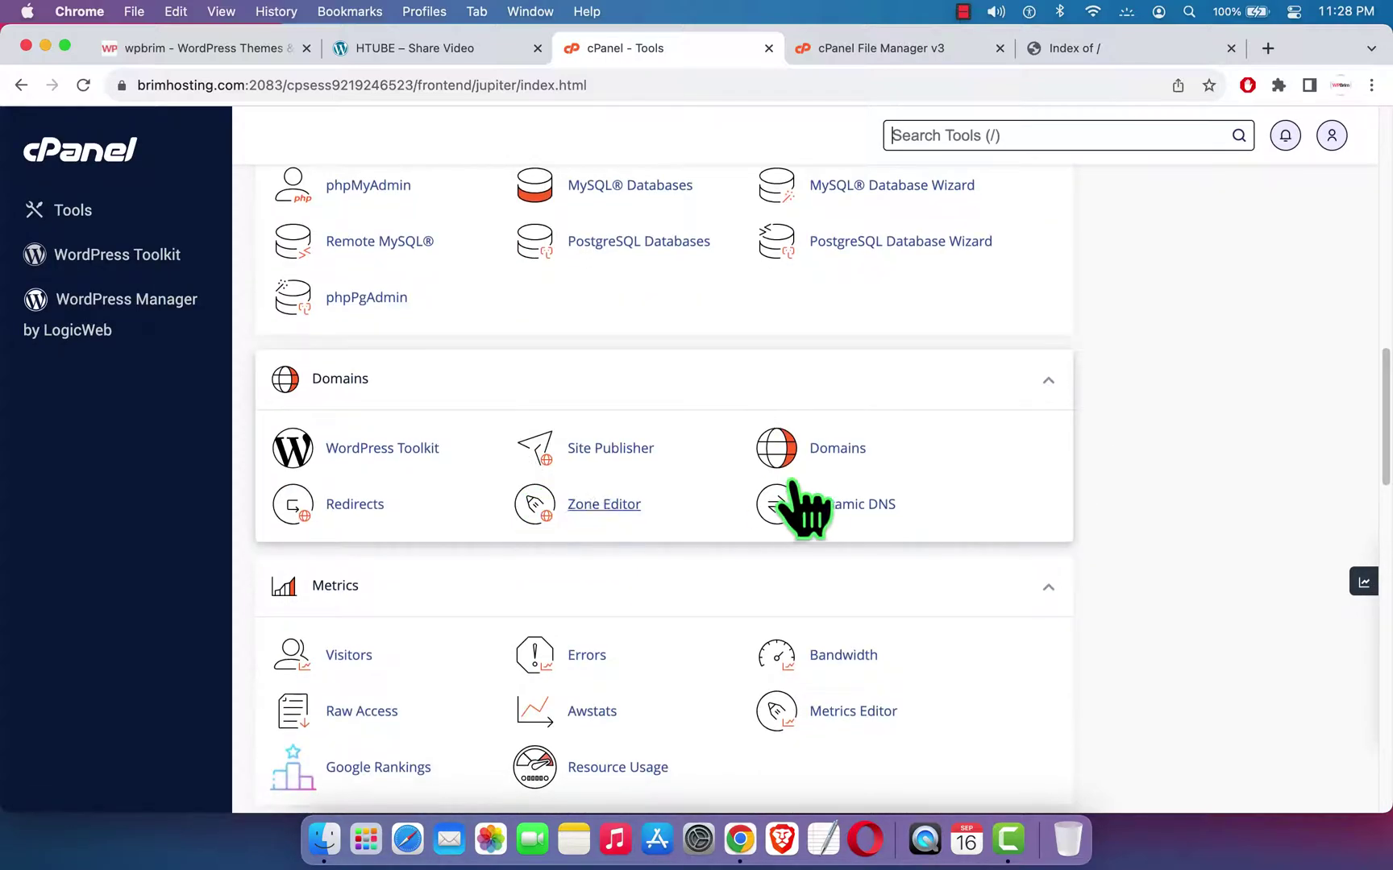
click(850, 455)
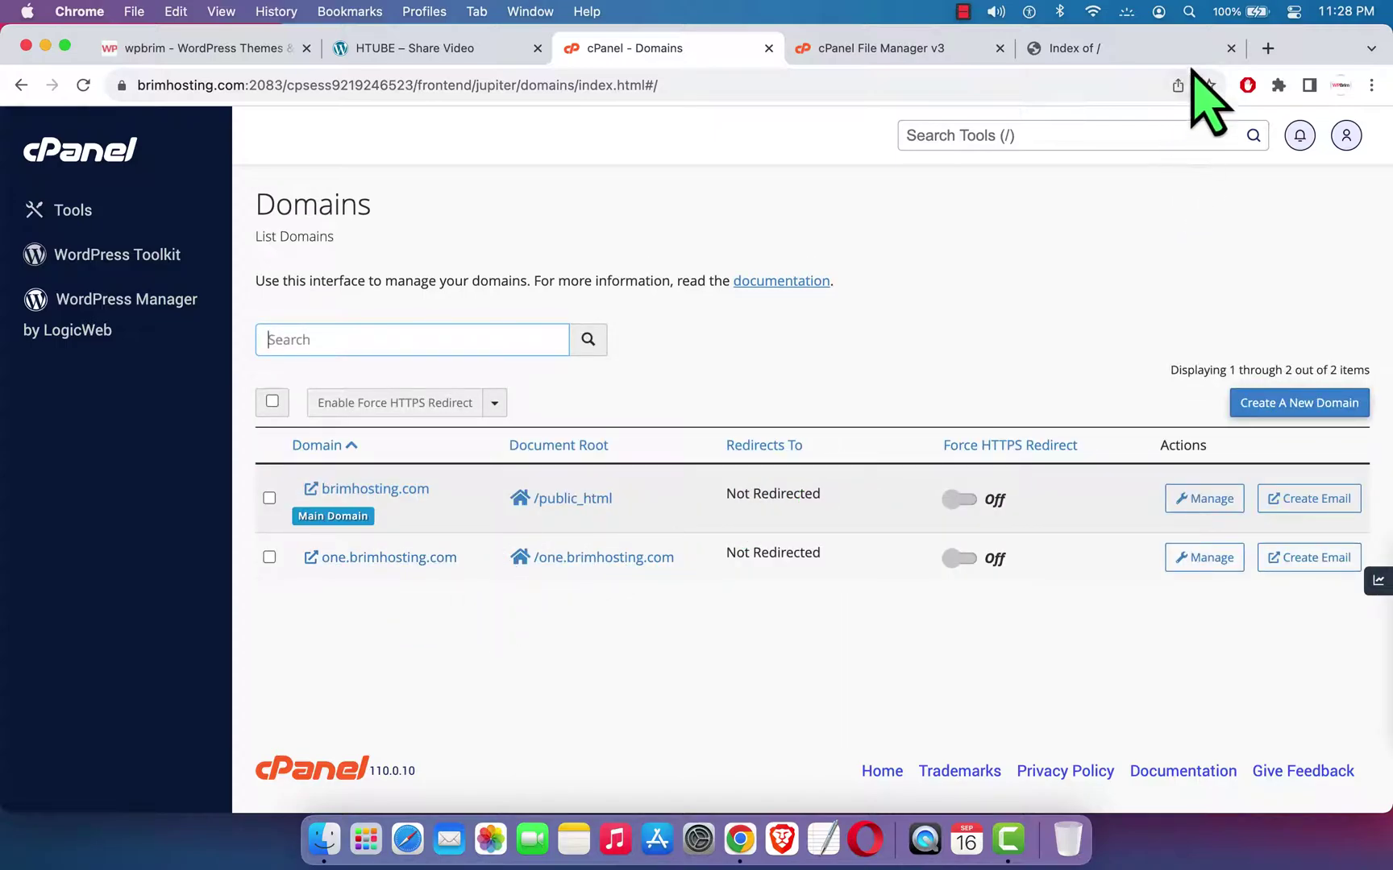
click(1267, 49)
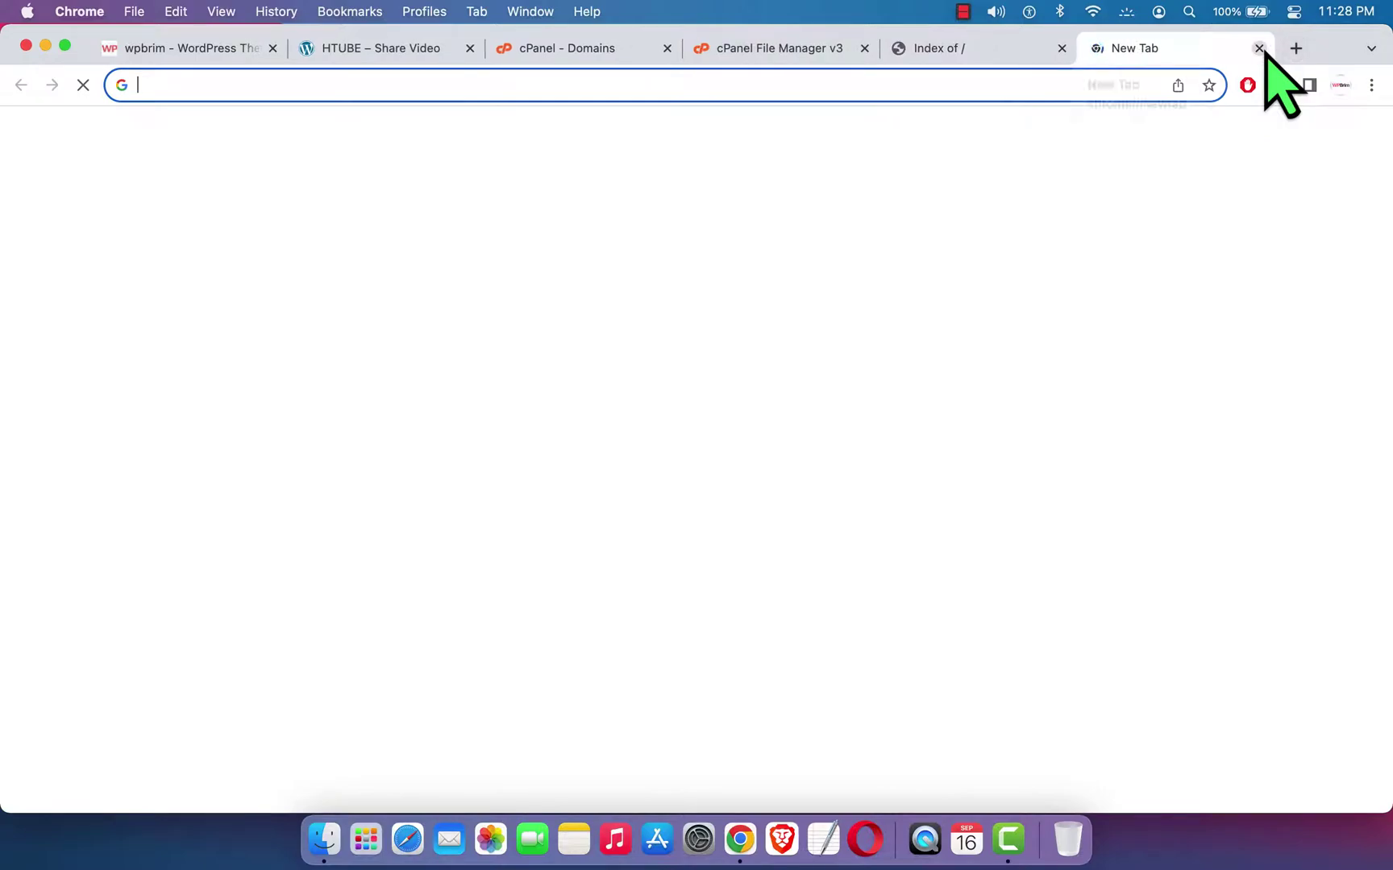
text(http)
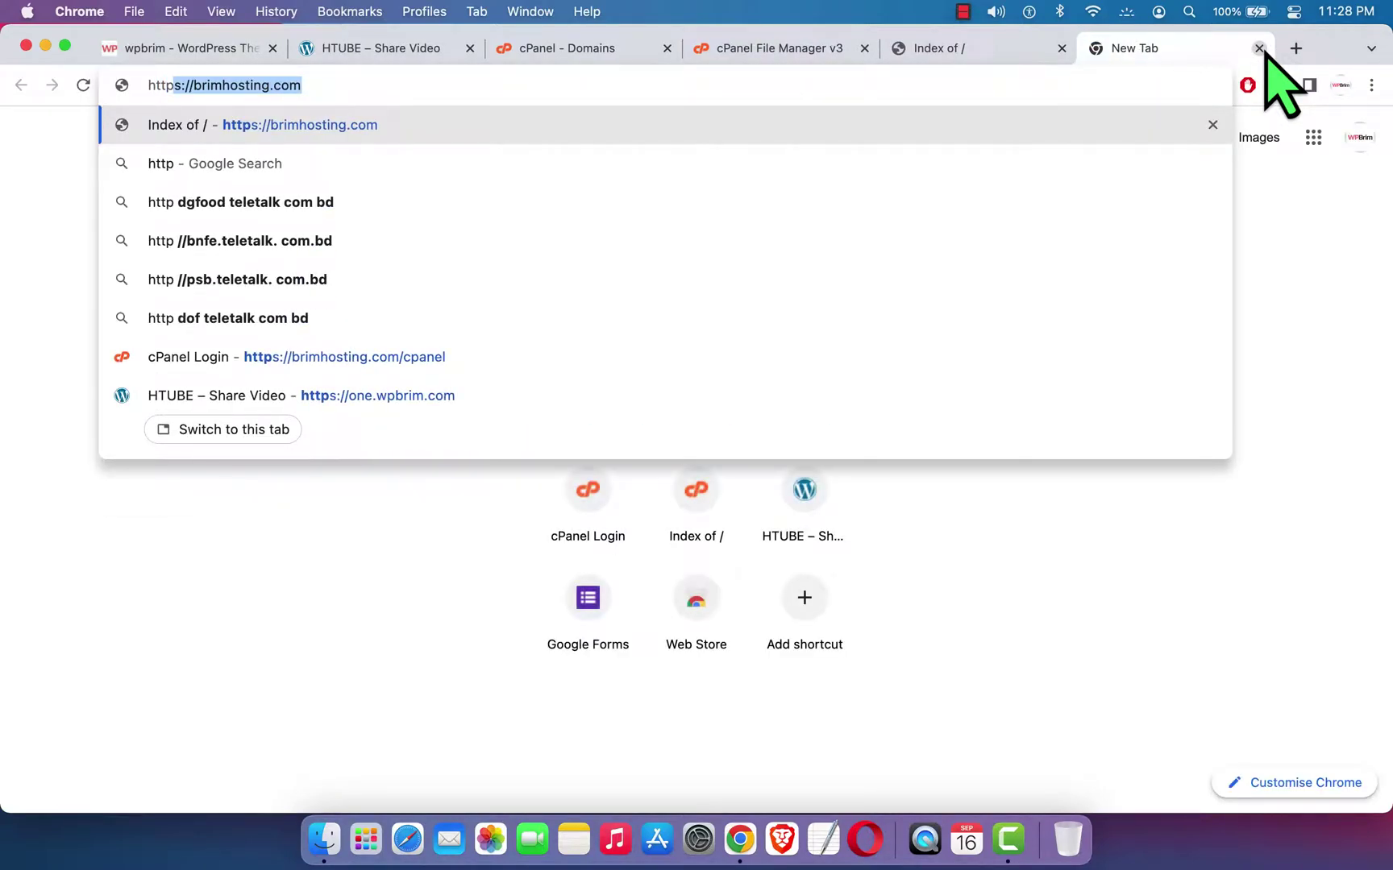
text(://)
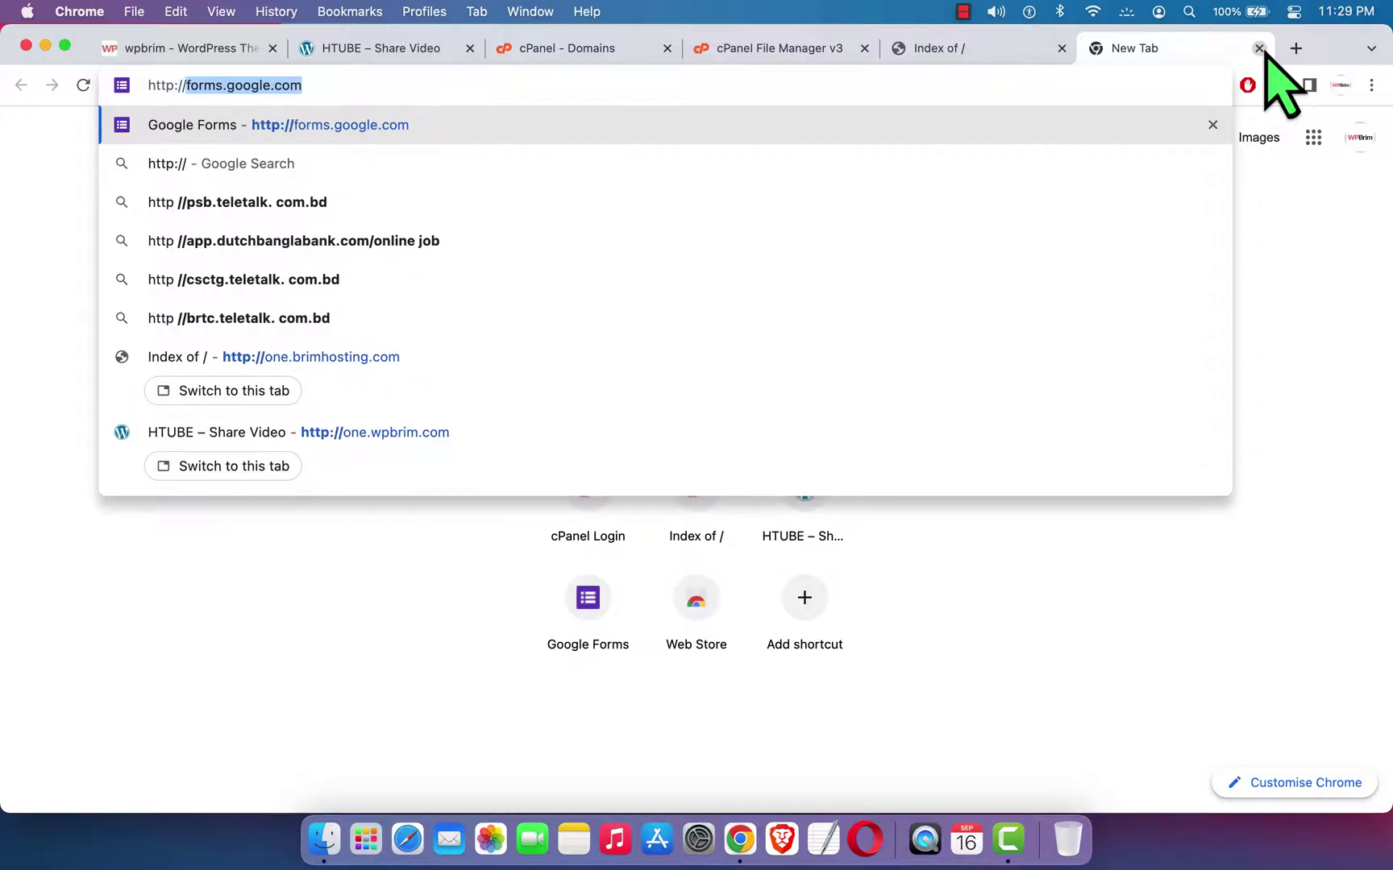
text(one)
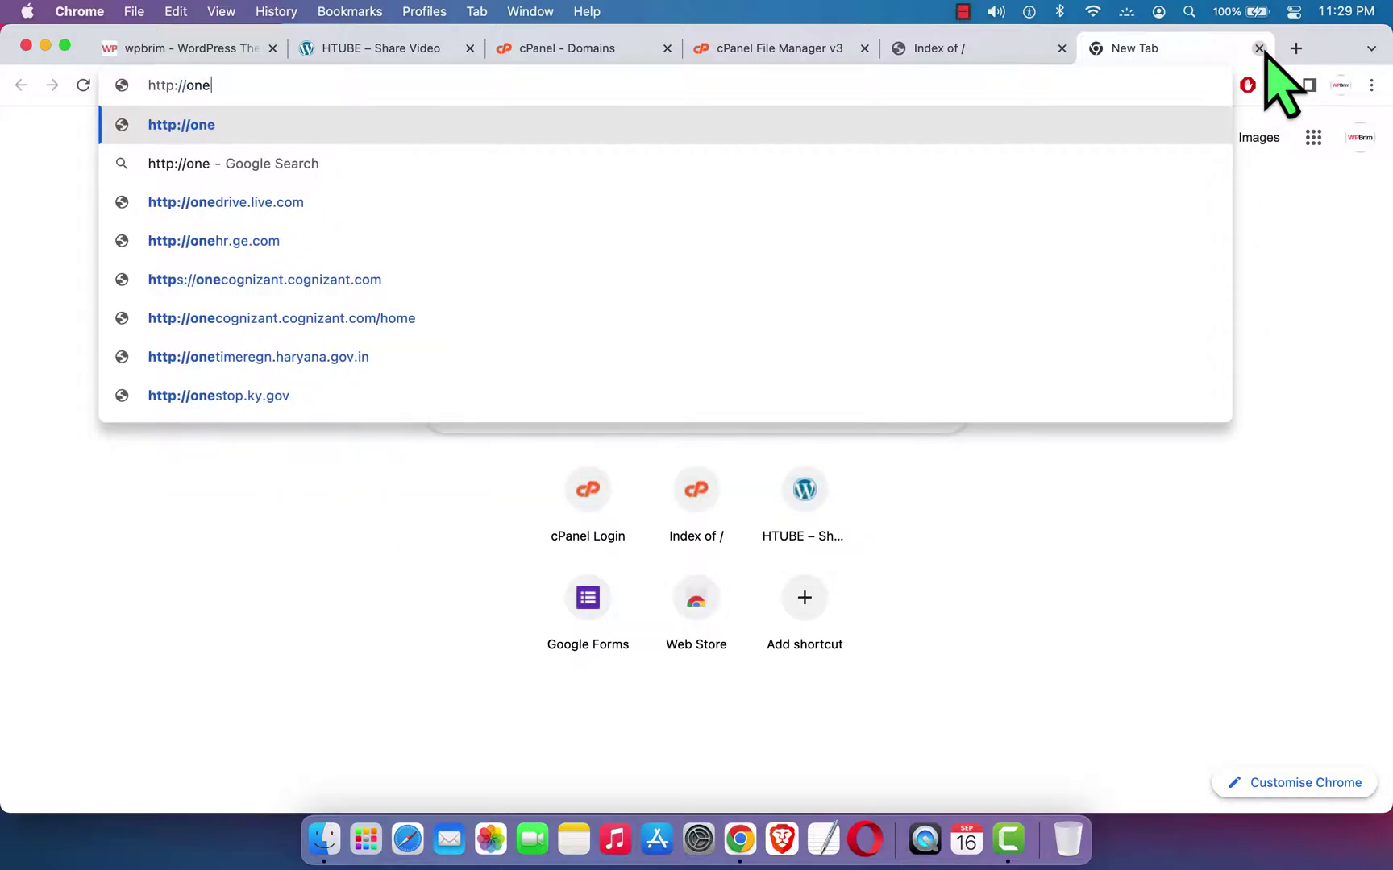
text(.bri)
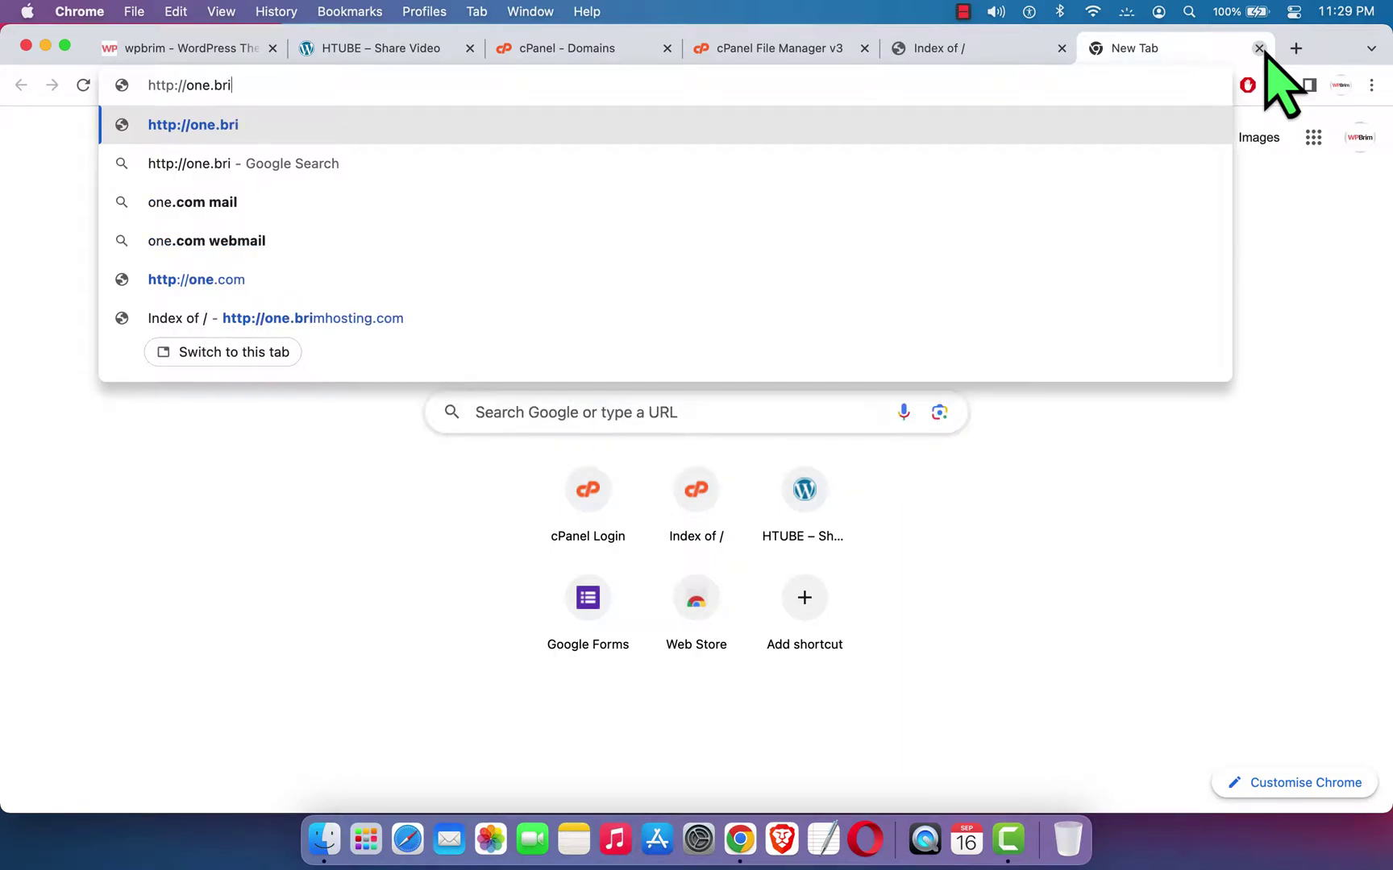
text(mhos)
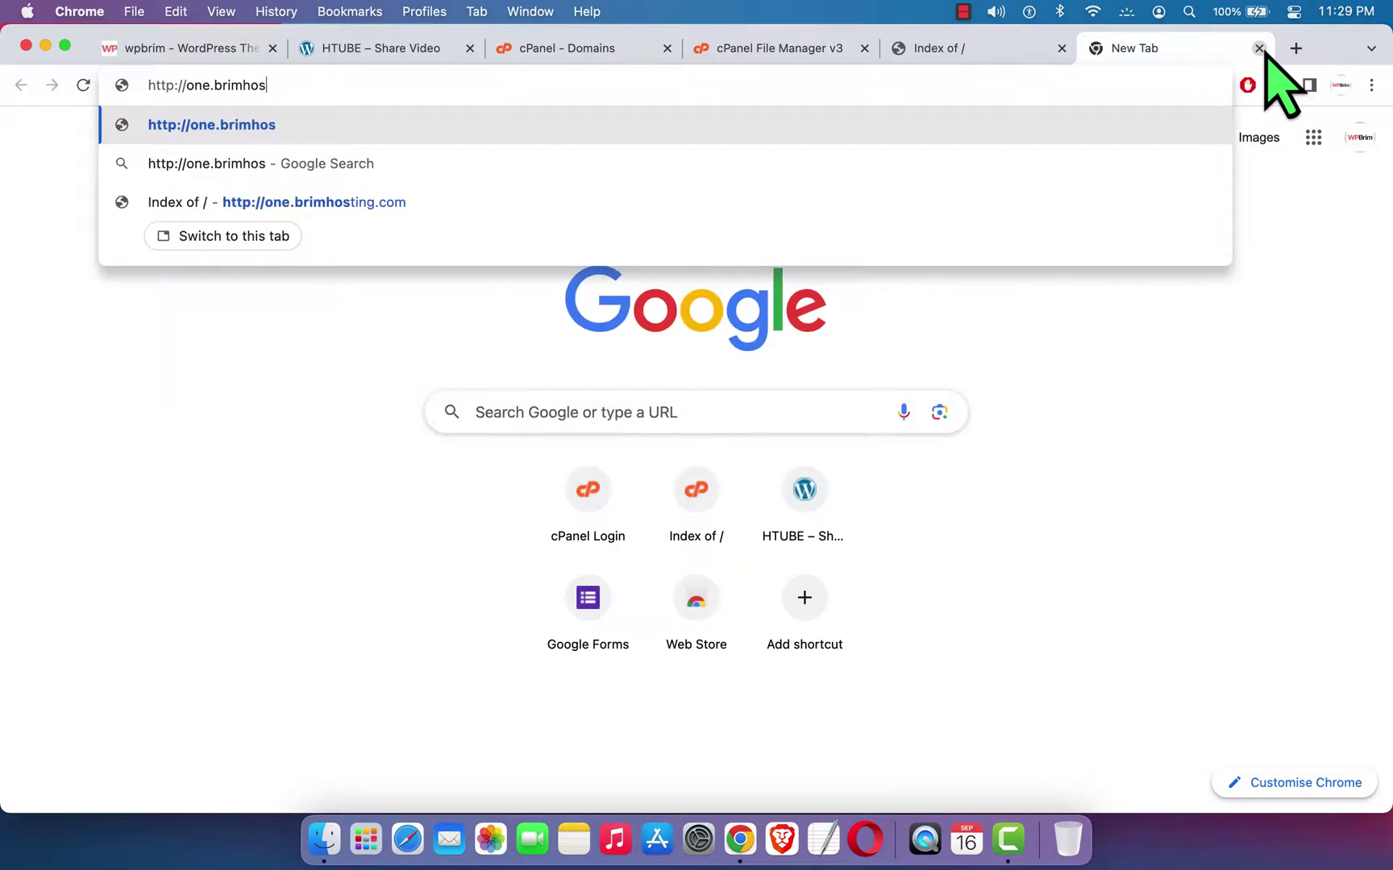
text(ting)
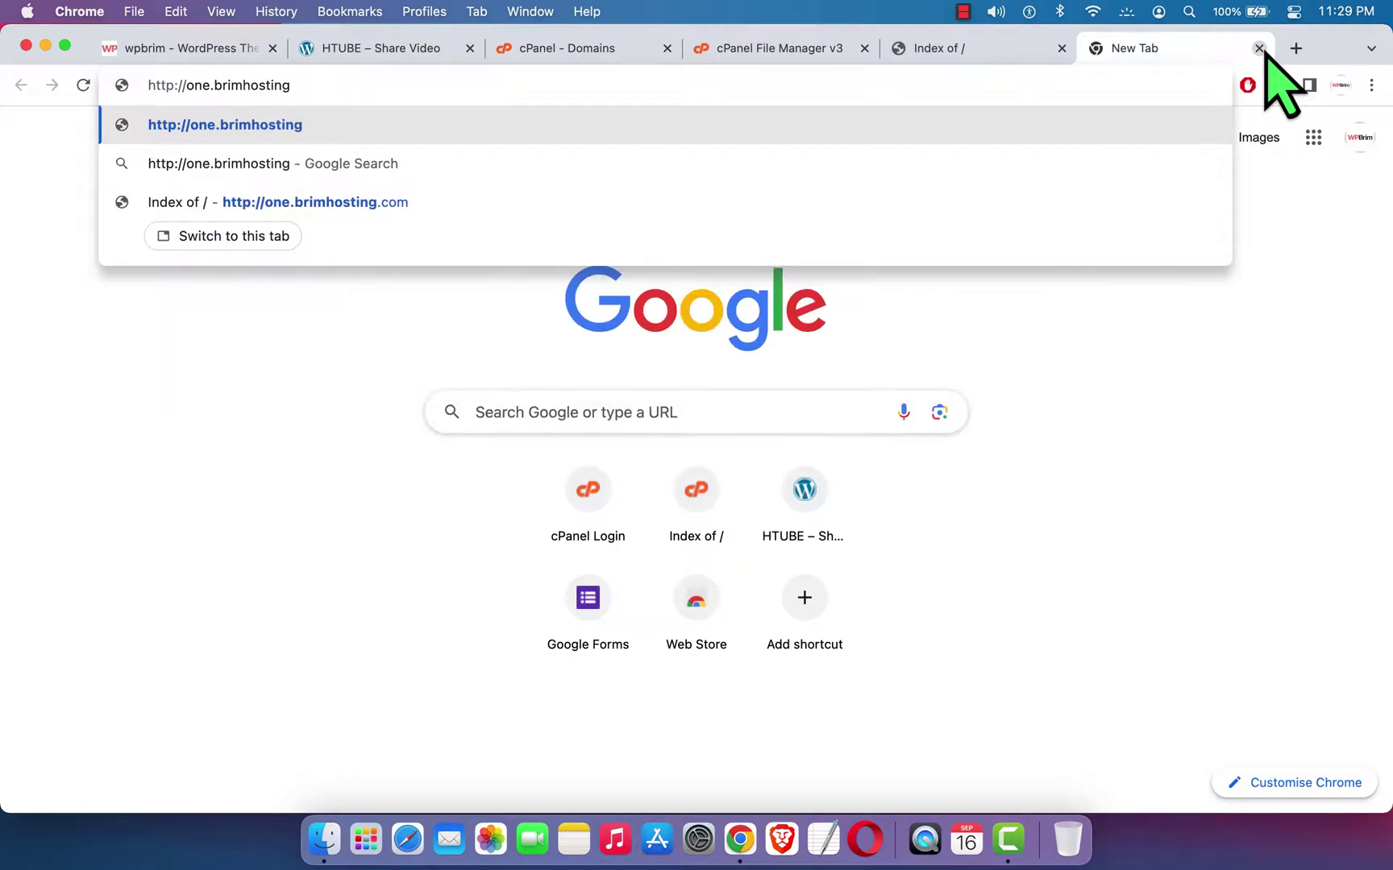
text(.com)
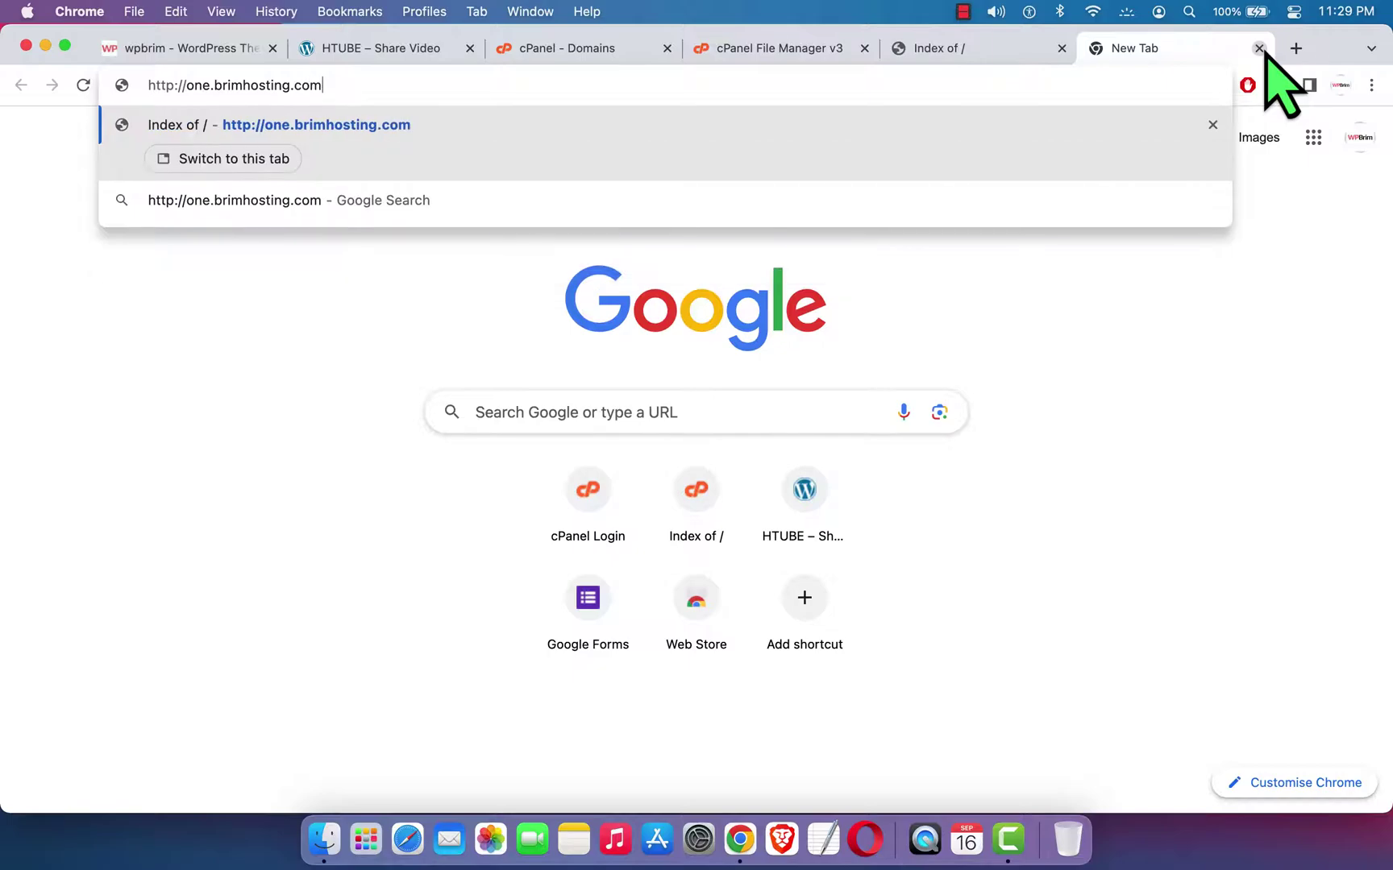
key(Return)
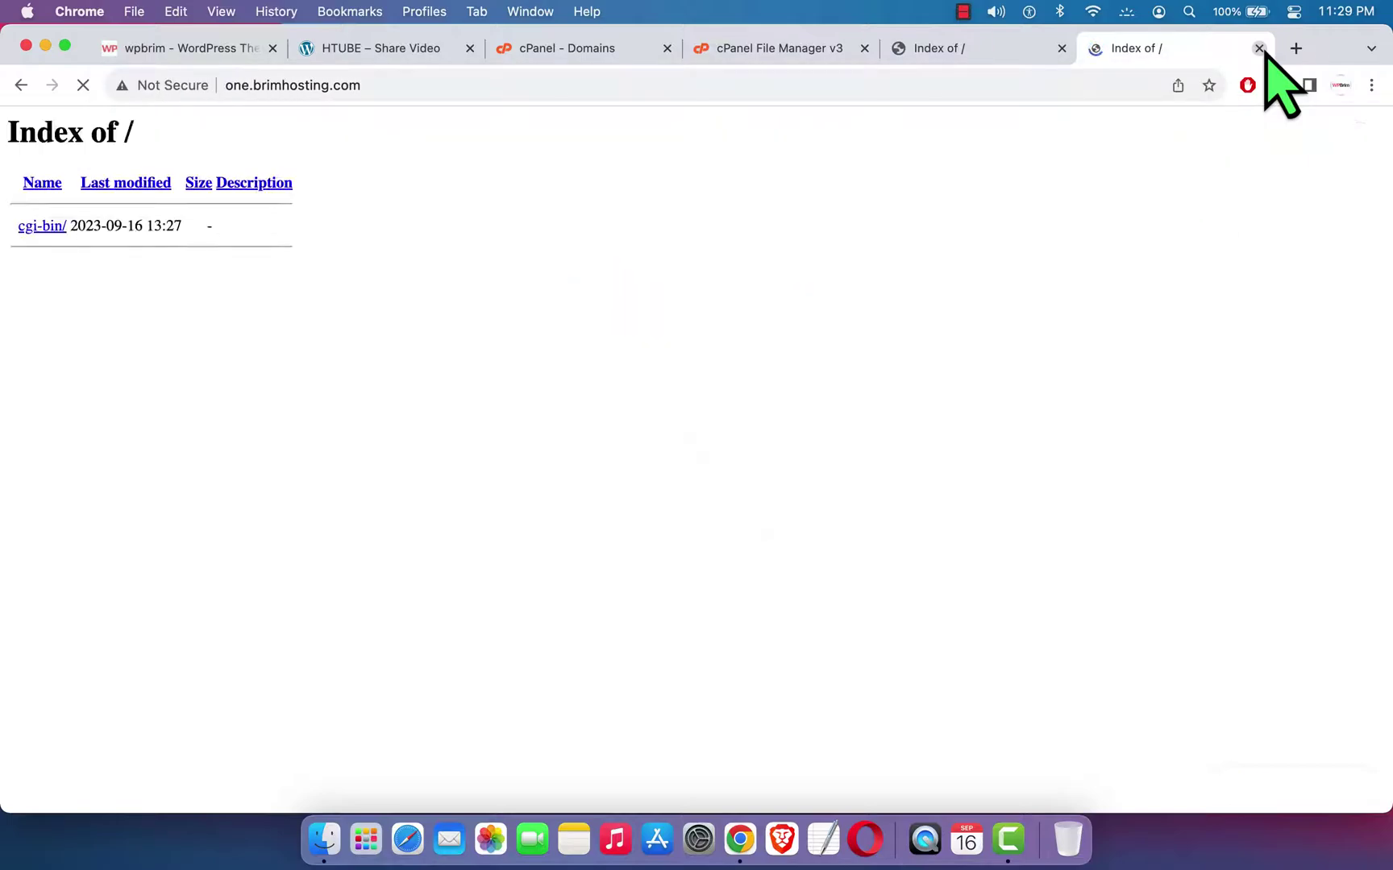